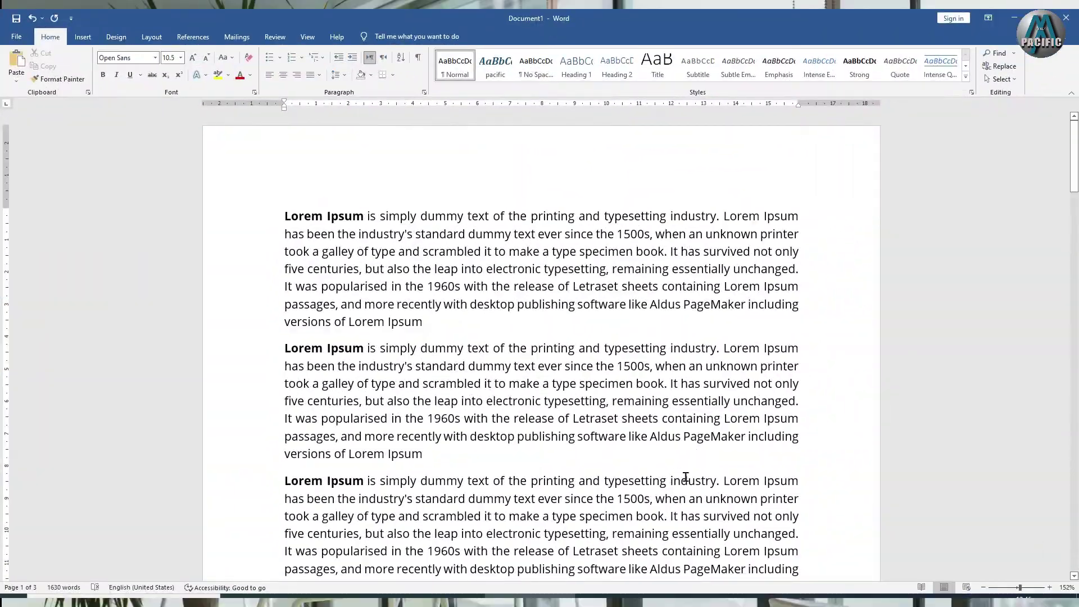
{"action": "scroll", "coordinate": [596, 383], "scroll_direction": "down", "scroll_amount": 2}
{"action": "scroll", "coordinate": [602, 366], "scroll_direction": "down", "scroll_amount": 2}
{"action": "scroll", "coordinate": [614, 369], "scroll_direction": "down", "scroll_amount": 2}
{"action": "scroll", "coordinate": [629, 378], "scroll_direction": "down", "scroll_amount": 2}
{"action": "scroll", "coordinate": [646, 368], "scroll_direction": "down", "scroll_amount": 3}
{"action": "left_click_drag", "start_coordinate": [1075, 252], "coordinate": [1077, 544]}
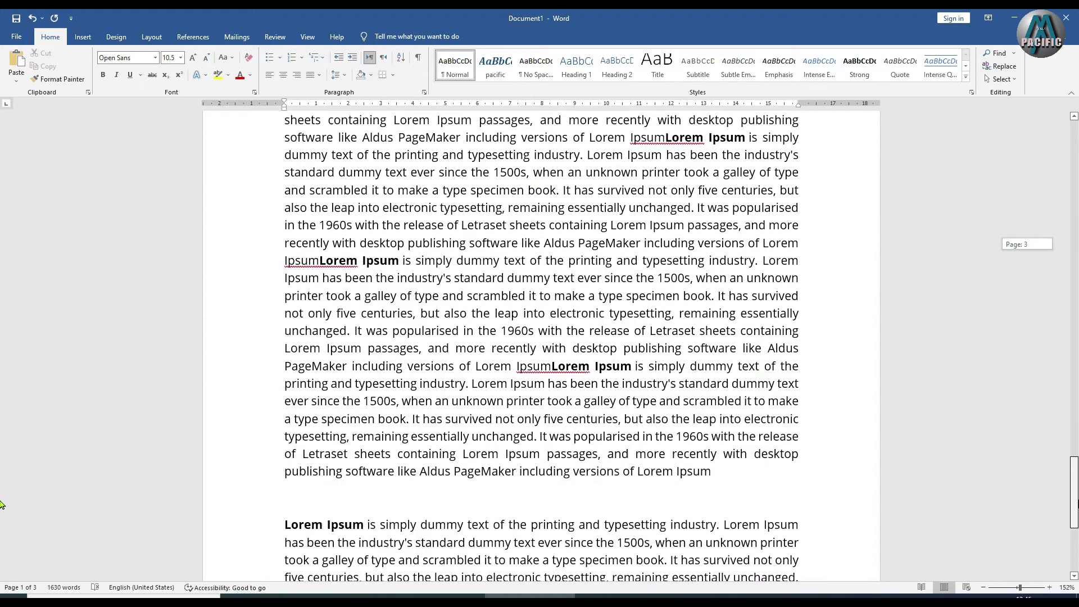
{"action": "mouse_move", "coordinate": [2, 544]}
{"action": "left_mouse_down"}
{"action": "mouse_move", "coordinate": [1051, 288]}
{"action": "mouse_move", "coordinate": [1049, 157]}
{"action": "left_mouse_up"}
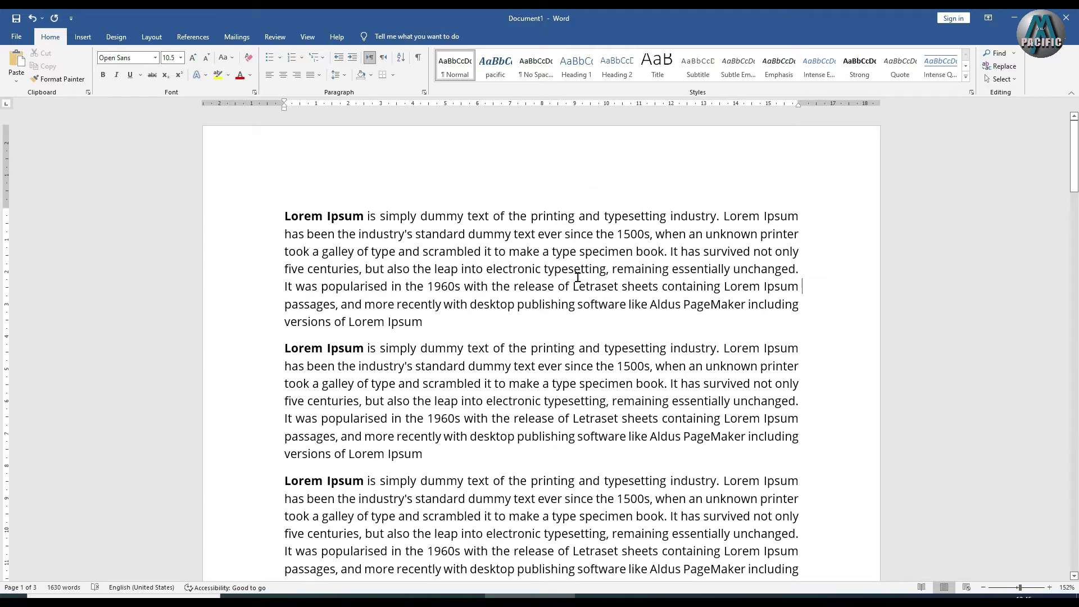
{"action": "scroll", "coordinate": [450, 271], "scroll_direction": "down", "scroll_amount": 1}
{"action": "scroll", "coordinate": [451, 275], "scroll_direction": "down", "scroll_amount": 1}
{"action": "scroll", "coordinate": [451, 277], "scroll_direction": "down", "scroll_amount": 1}
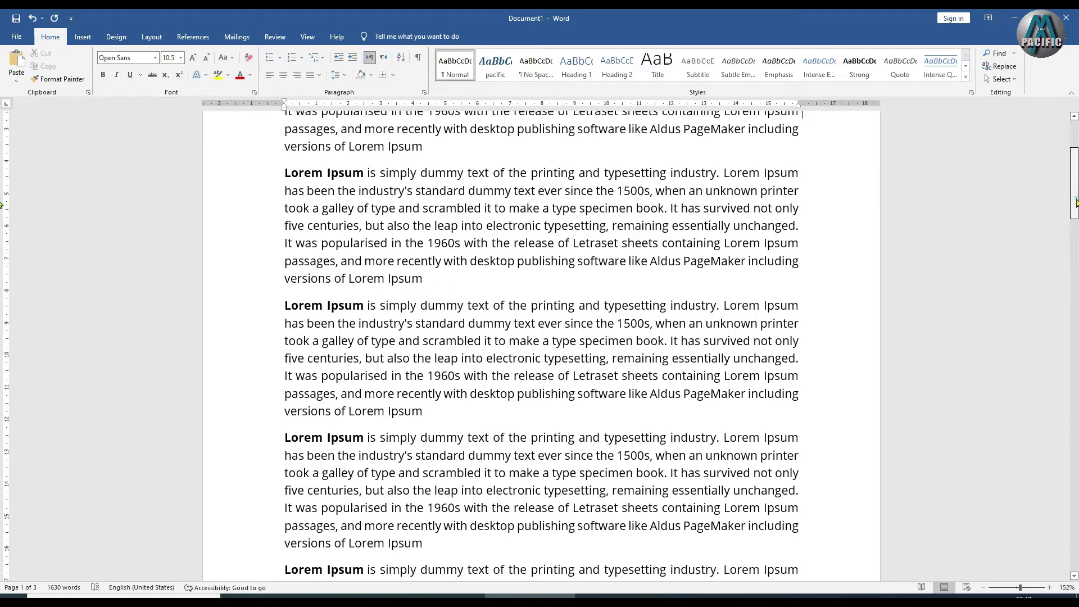
{"action": "left_click_drag", "start_coordinate": [1075, 202], "coordinate": [1068, 123]}
Step: Open the Navigation pane from Find and switch between its Pages and Headings views
{"action": "left_click", "coordinate": [1015, 55]}
{"action": "left_click", "coordinate": [1011, 70]}
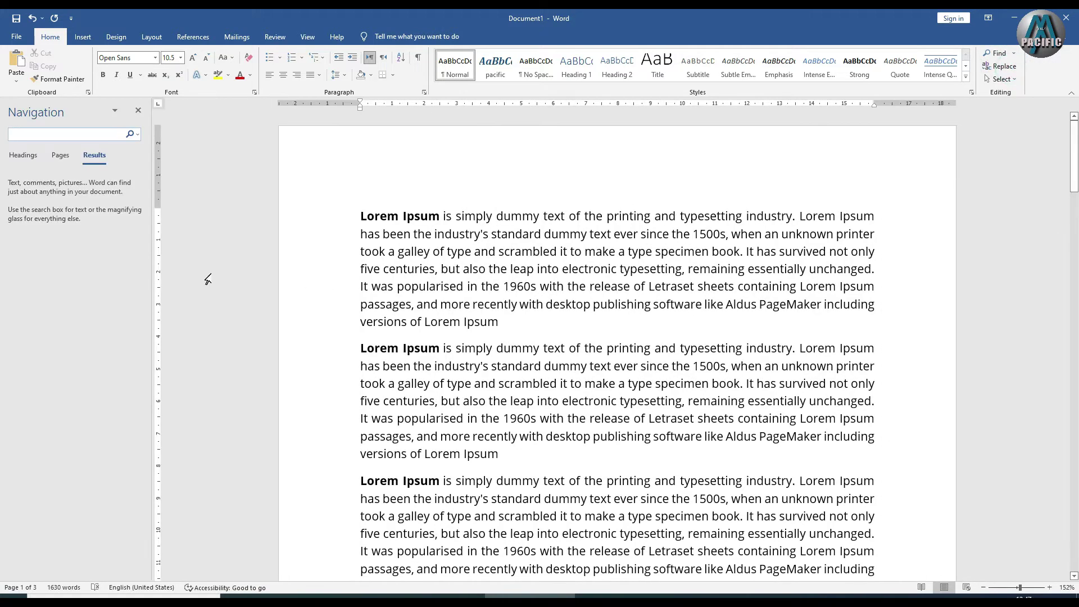
{"action": "left_click", "coordinate": [60, 156]}
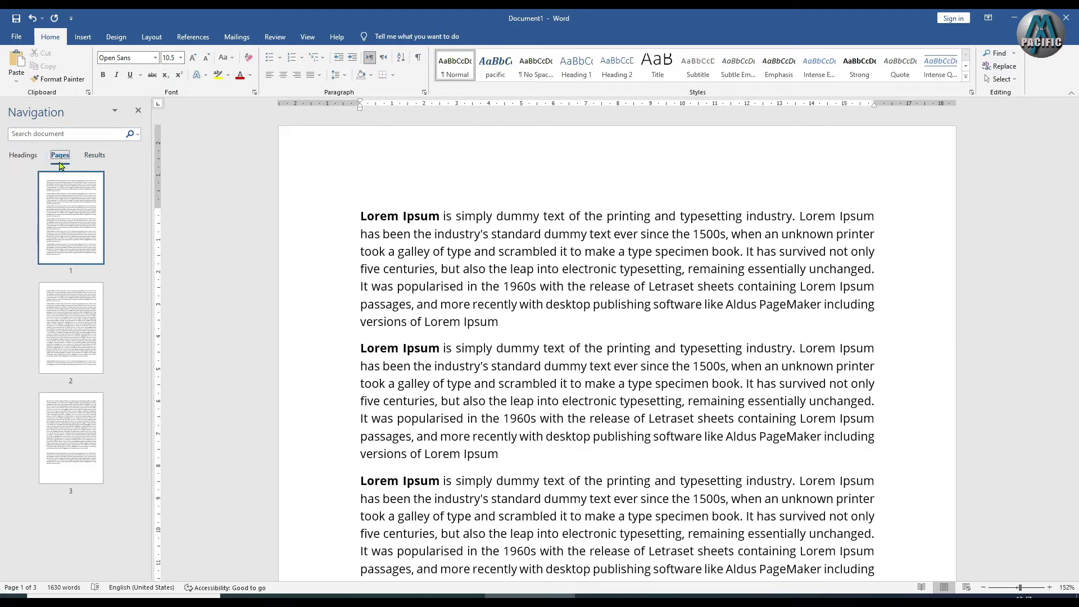
{"action": "left_click", "coordinate": [24, 160]}
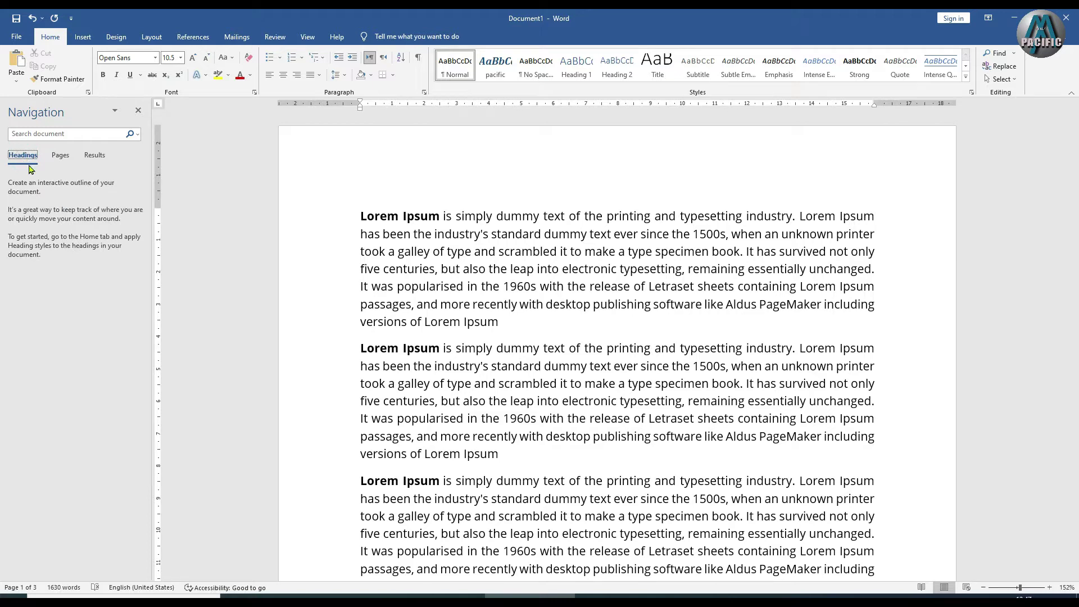
{"action": "left_click", "coordinate": [61, 157]}
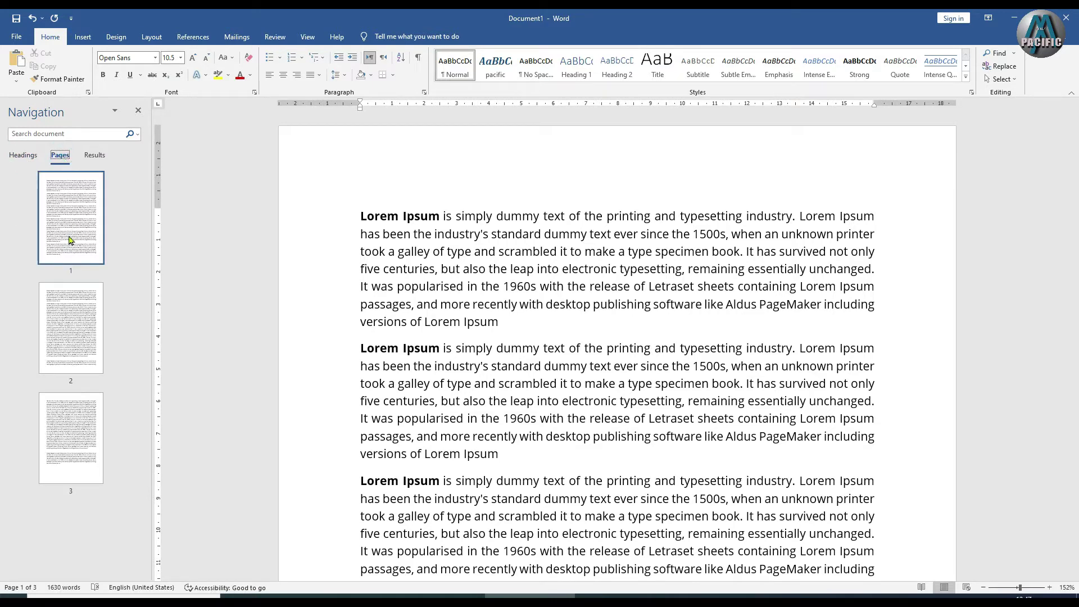
Step: Jump between pages 1, 2 and 3 using the page thumbnails, then return to Results
{"action": "left_click", "coordinate": [71, 235]}
{"action": "left_click", "coordinate": [71, 303]}
{"action": "left_click", "coordinate": [67, 450]}
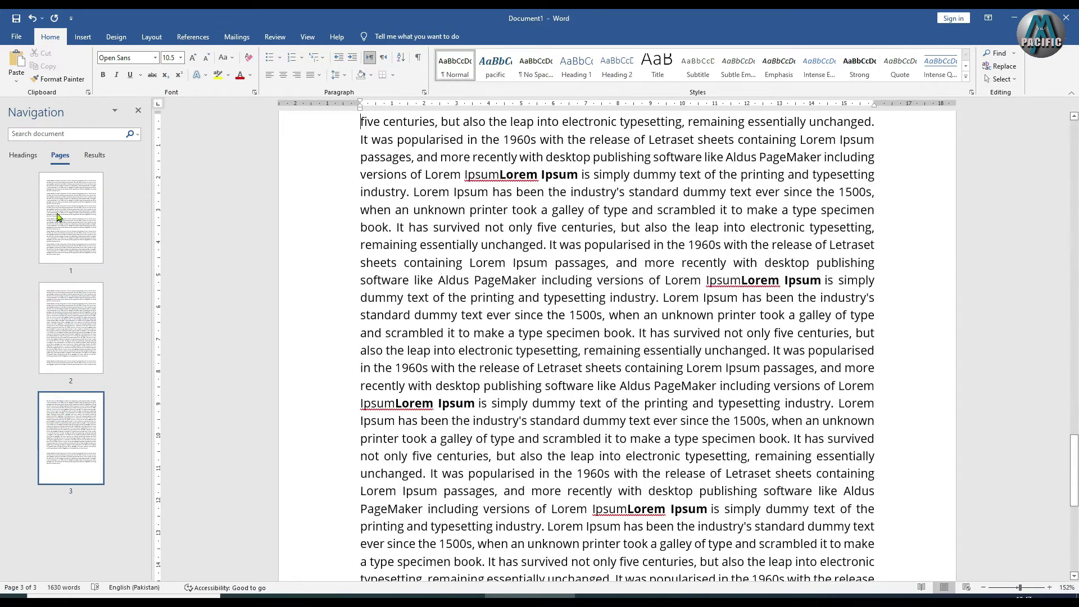
{"action": "left_click", "coordinate": [58, 217]}
{"action": "left_click", "coordinate": [73, 321]}
{"action": "left_click", "coordinate": [71, 438]}
{"action": "left_click", "coordinate": [75, 321]}
{"action": "left_click", "coordinate": [64, 216]}
{"action": "left_click", "coordinate": [95, 157]}
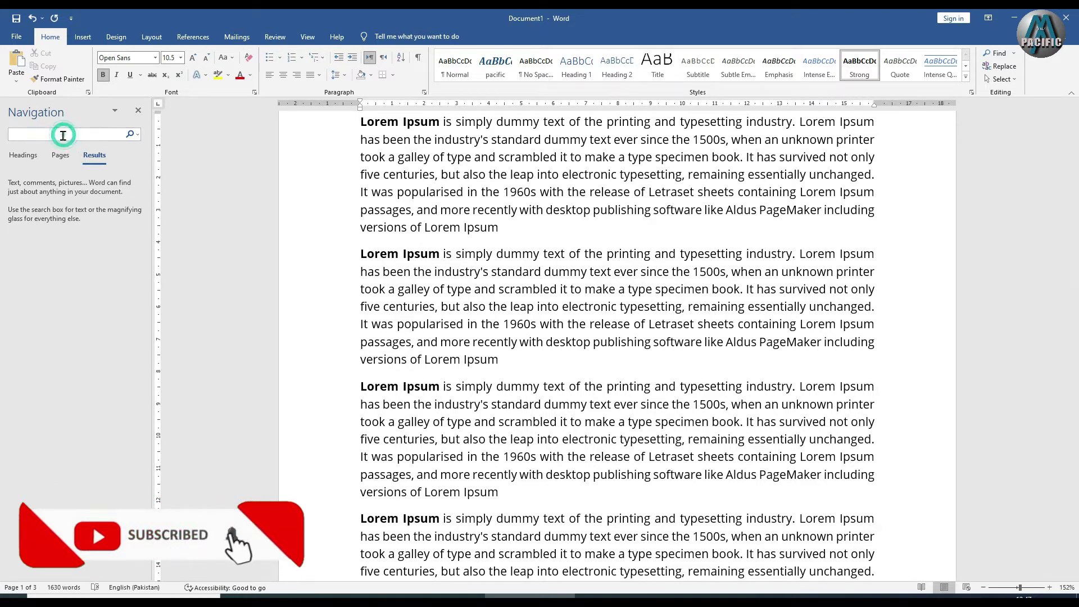
Step: Search the document for 'dummy' and step through the first matches in the results list
{"action": "scroll", "coordinate": [393, 178], "scroll_direction": "up", "scroll_amount": 1}
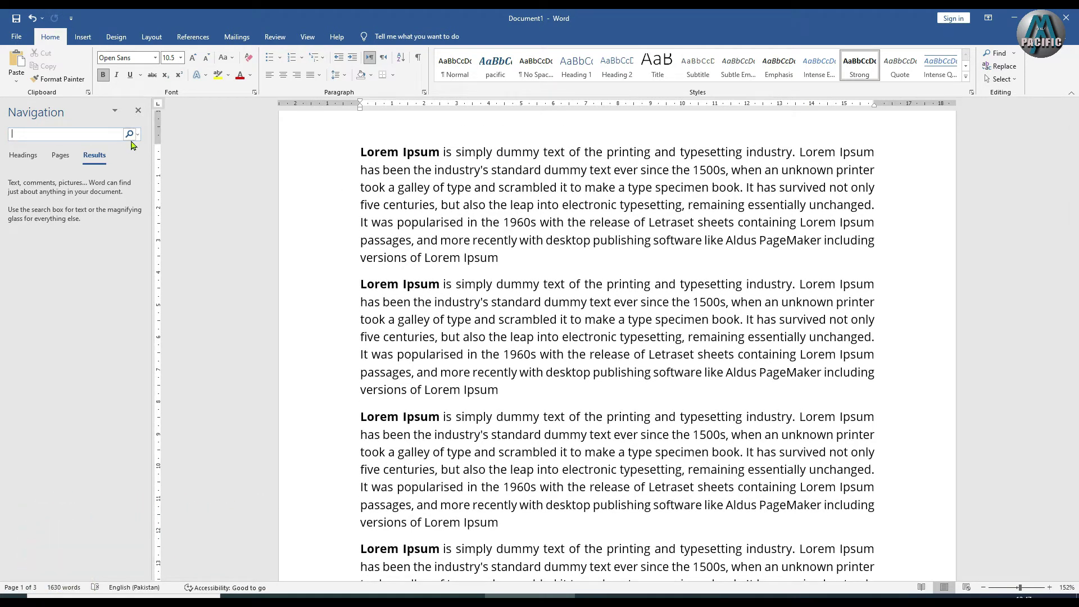
{"action": "type", "text": "dummy"}
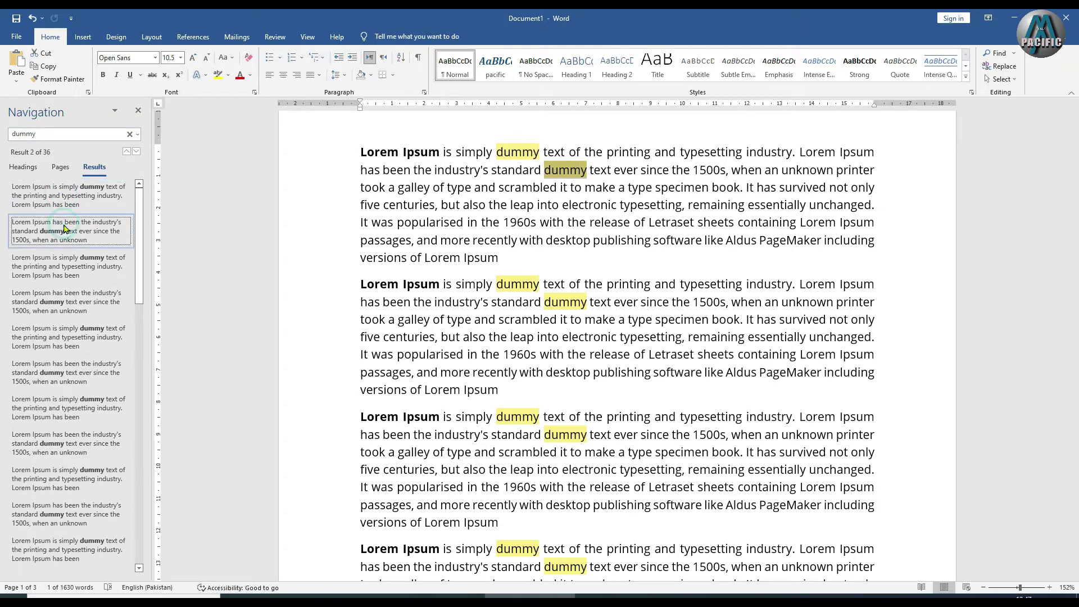
{"action": "left_click", "coordinate": [59, 265]}
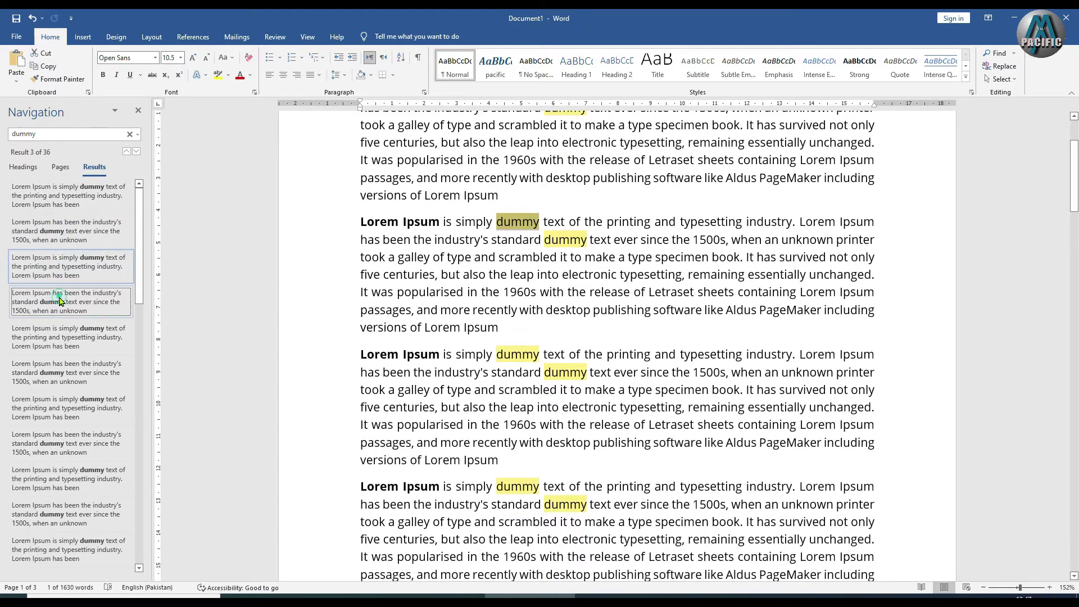
{"action": "left_click", "coordinate": [59, 300]}
{"action": "left_click", "coordinate": [62, 338]}
{"action": "left_click", "coordinate": [63, 373]}
{"action": "left_click", "coordinate": [64, 408]}
{"action": "left_click", "coordinate": [65, 434]}
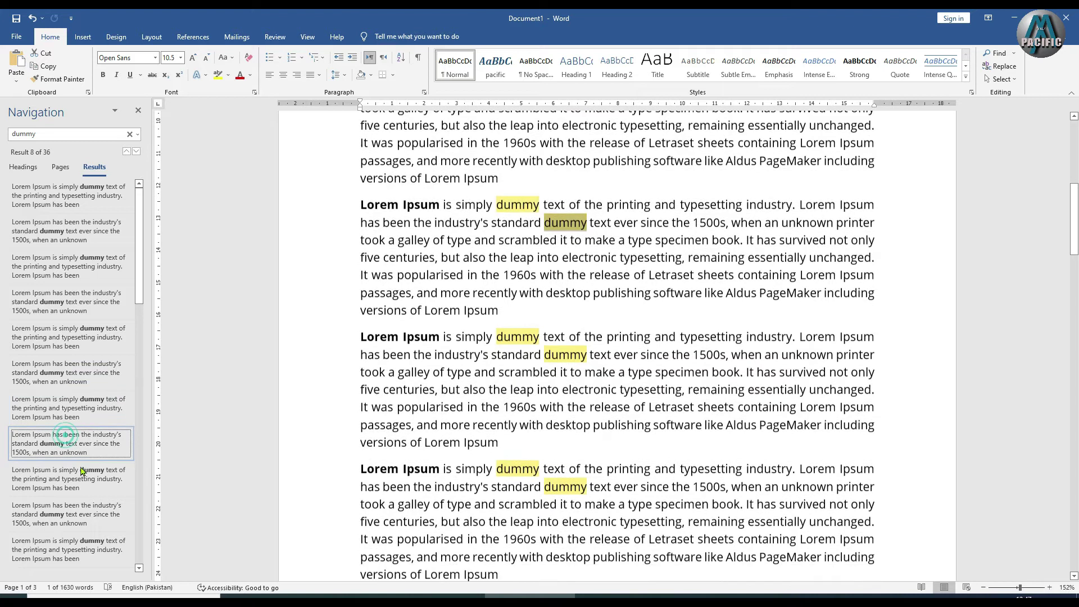
{"action": "left_click", "coordinate": [66, 466]}
{"action": "left_click", "coordinate": [67, 498]}
{"action": "left_click", "coordinate": [69, 528]}
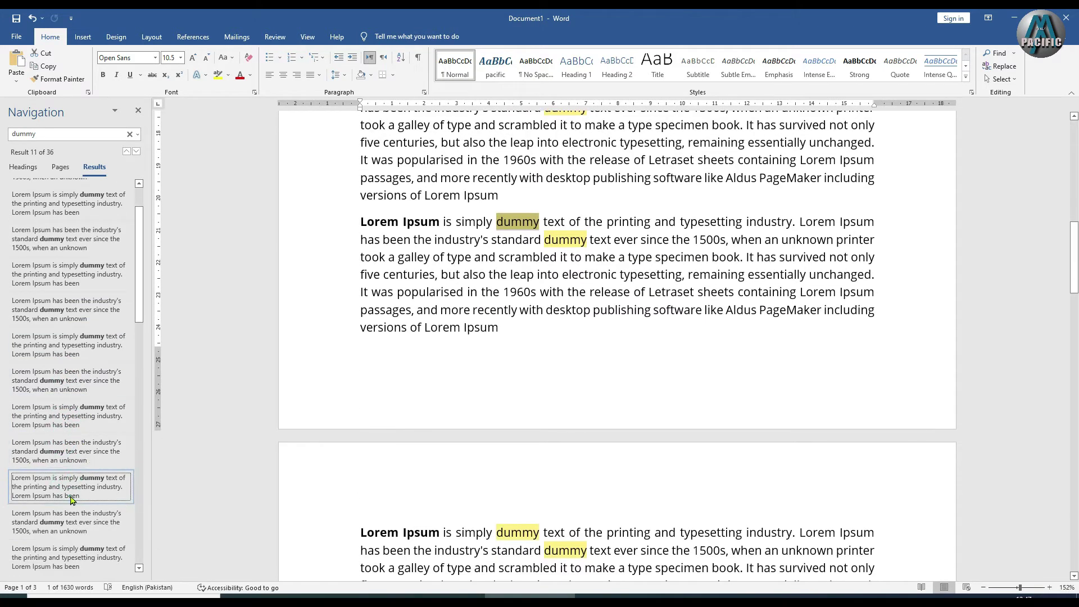
Step: Go to 'dummy' matches 12 through 18 in the results list, then scroll the document
{"action": "left_click", "coordinate": [67, 522]}
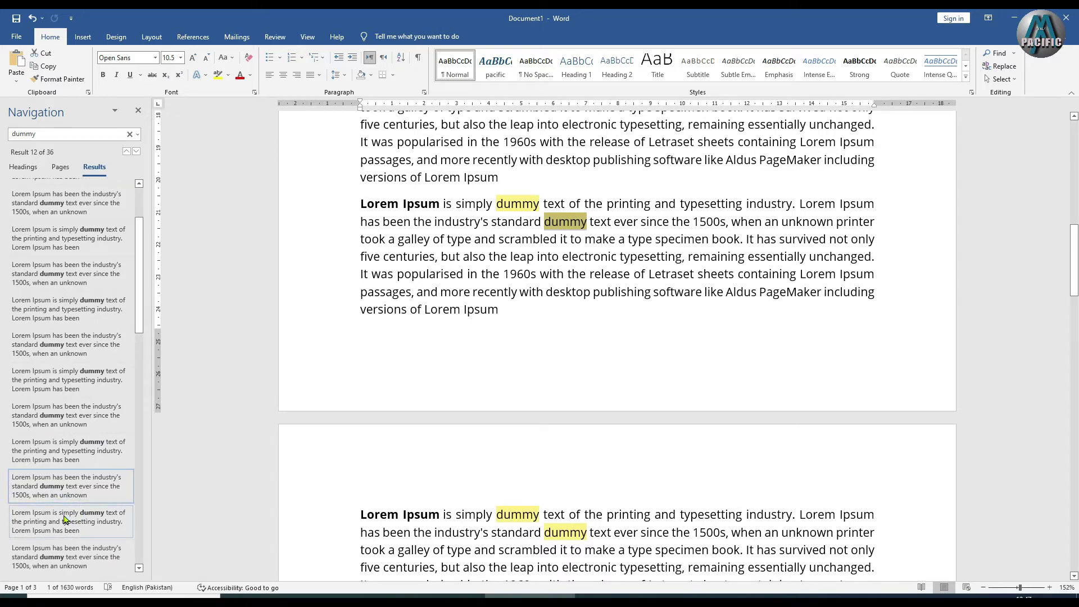
{"action": "left_click", "coordinate": [64, 520]}
{"action": "left_click", "coordinate": [84, 539]}
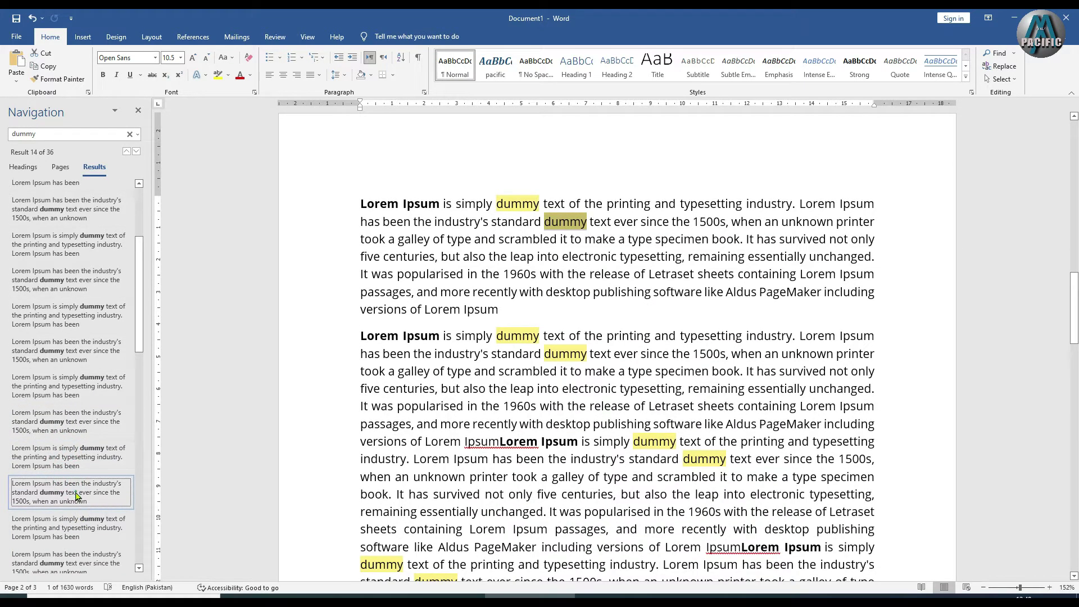
{"action": "left_click", "coordinate": [74, 522]}
{"action": "left_click", "coordinate": [83, 535]}
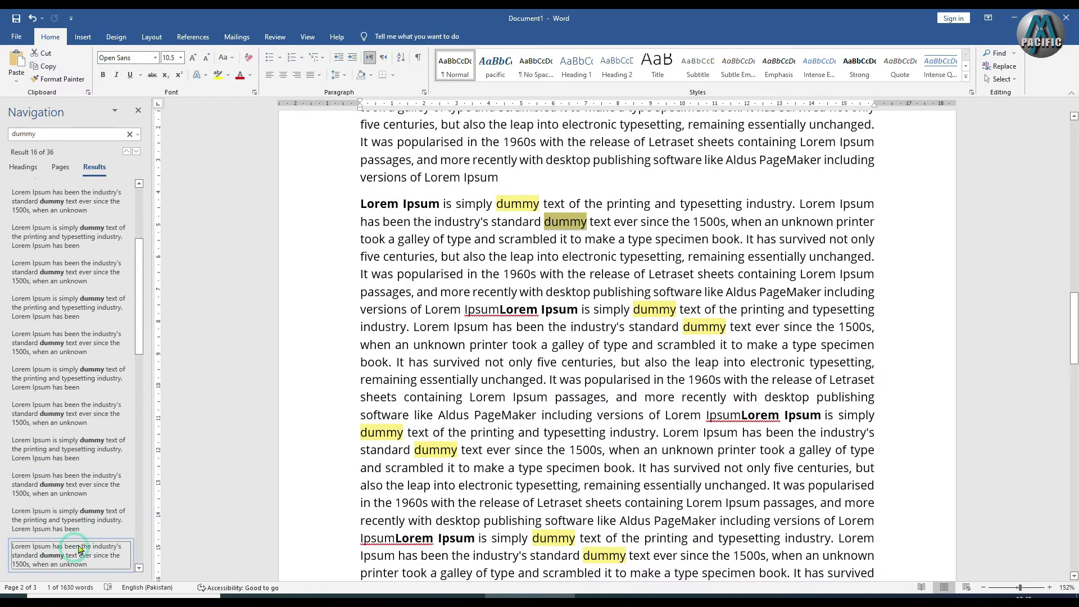
{"action": "left_click", "coordinate": [67, 548]}
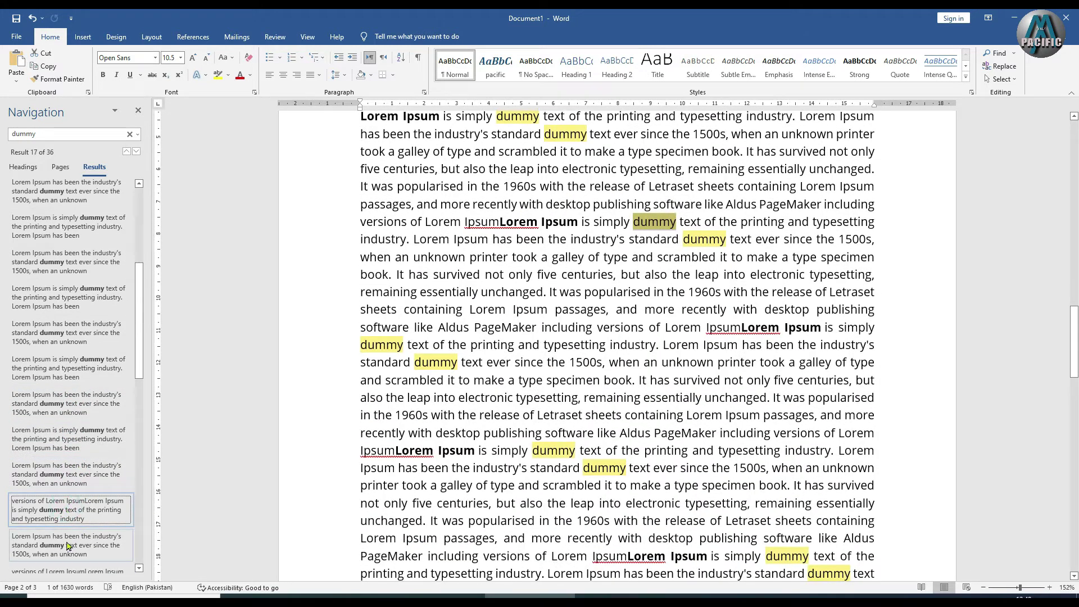
{"action": "left_click", "coordinate": [68, 548]}
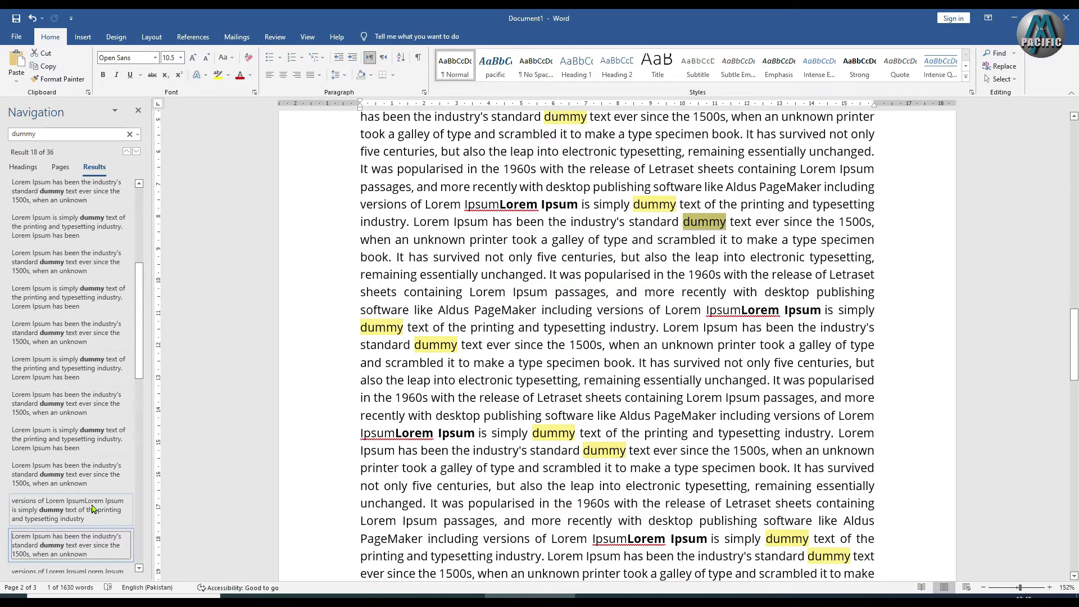
{"action": "scroll", "coordinate": [140, 475], "scroll_direction": "down", "scroll_amount": 1}
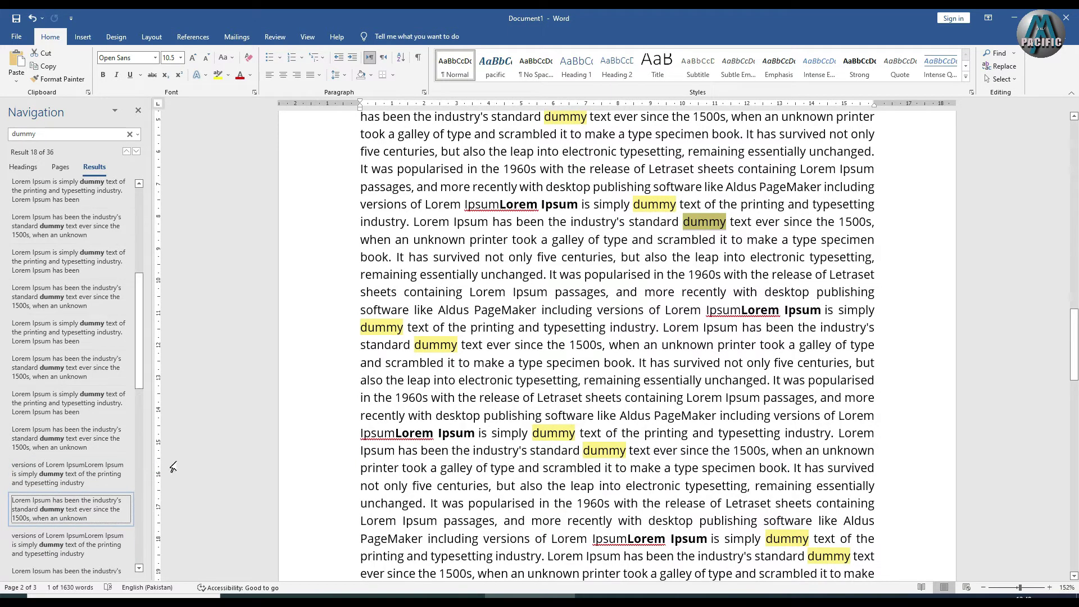
{"action": "mouse_move", "coordinate": [1073, 344]}
{"action": "left_mouse_down"}
{"action": "mouse_move", "coordinate": [1073, 520]}
{"action": "mouse_move", "coordinate": [1038, 279]}
{"action": "left_mouse_up"}
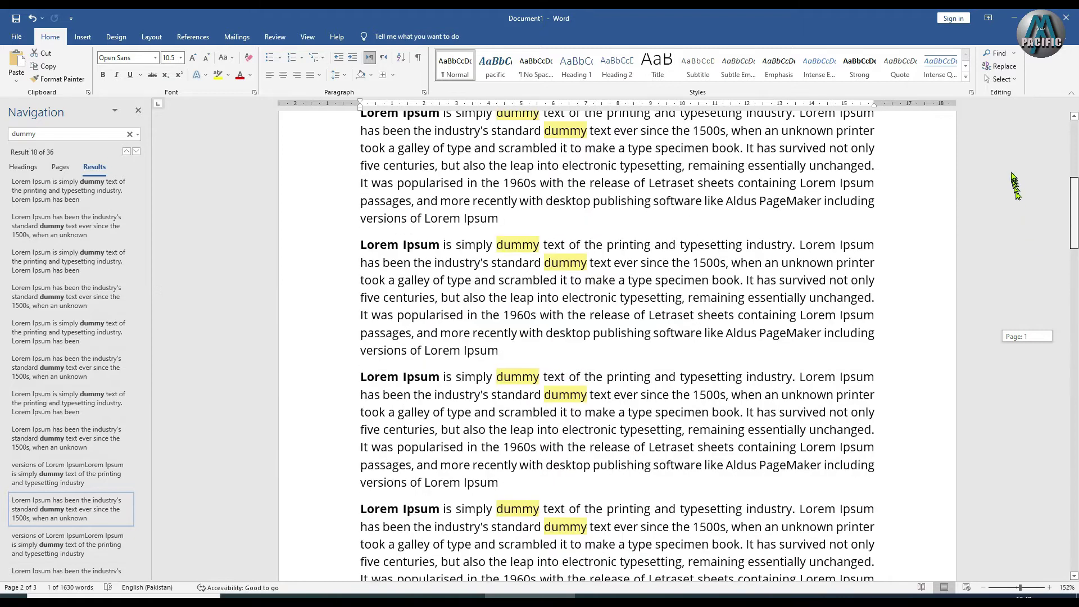
{"action": "left_click_drag", "start_coordinate": [1038, 279], "coordinate": [44, 163]}
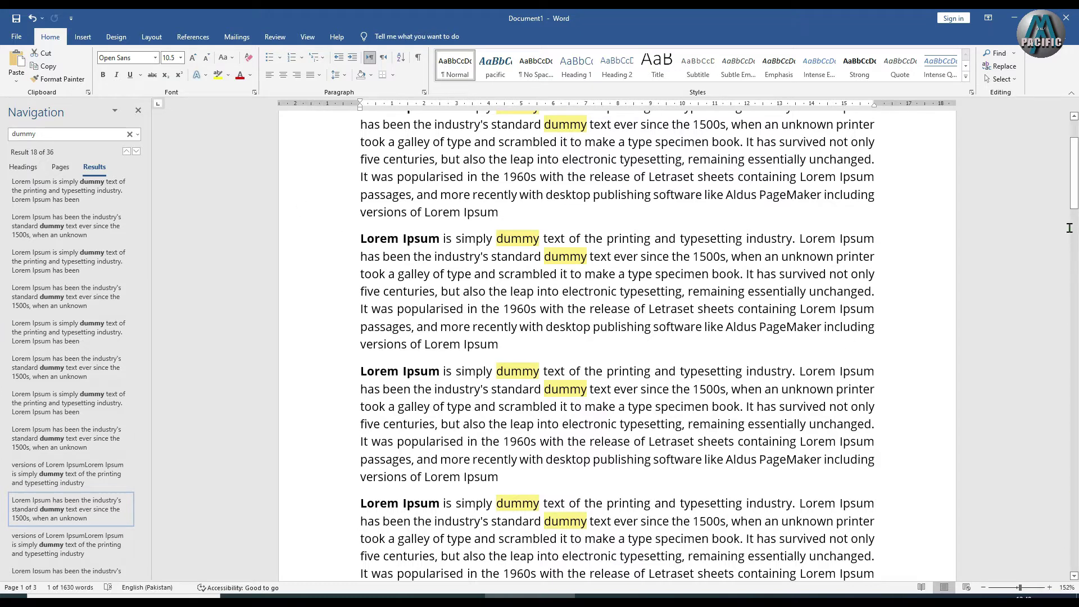
{"action": "scroll", "coordinate": [1069, 227], "scroll_direction": "up", "scroll_amount": 3}
{"action": "left_click", "coordinate": [510, 220]}
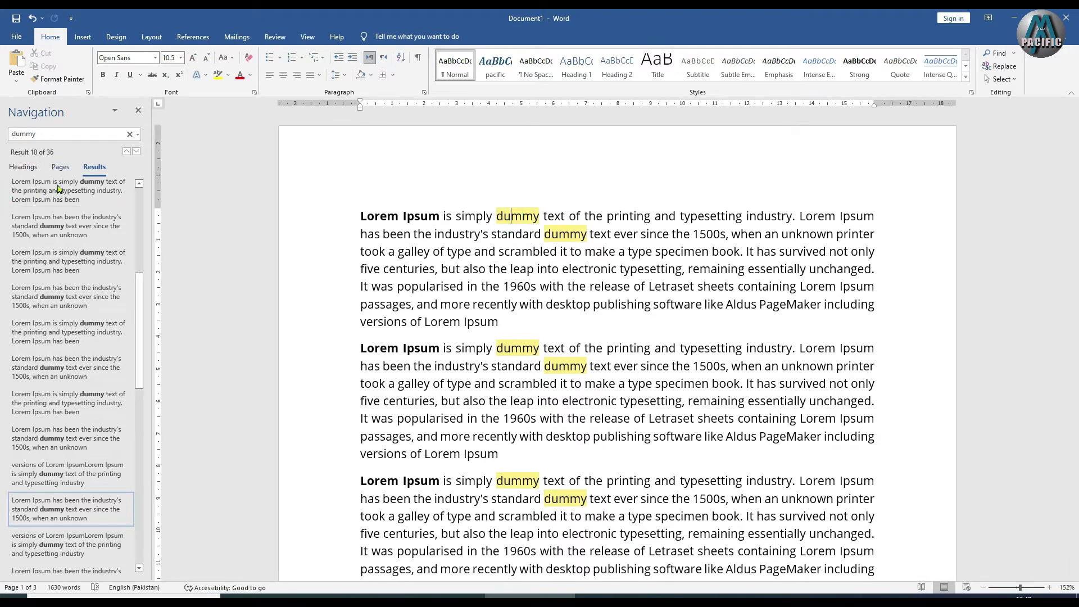
{"action": "left_click", "coordinate": [58, 189]}
{"action": "left_click_drag", "start_coordinate": [141, 292], "coordinate": [141, 216]}
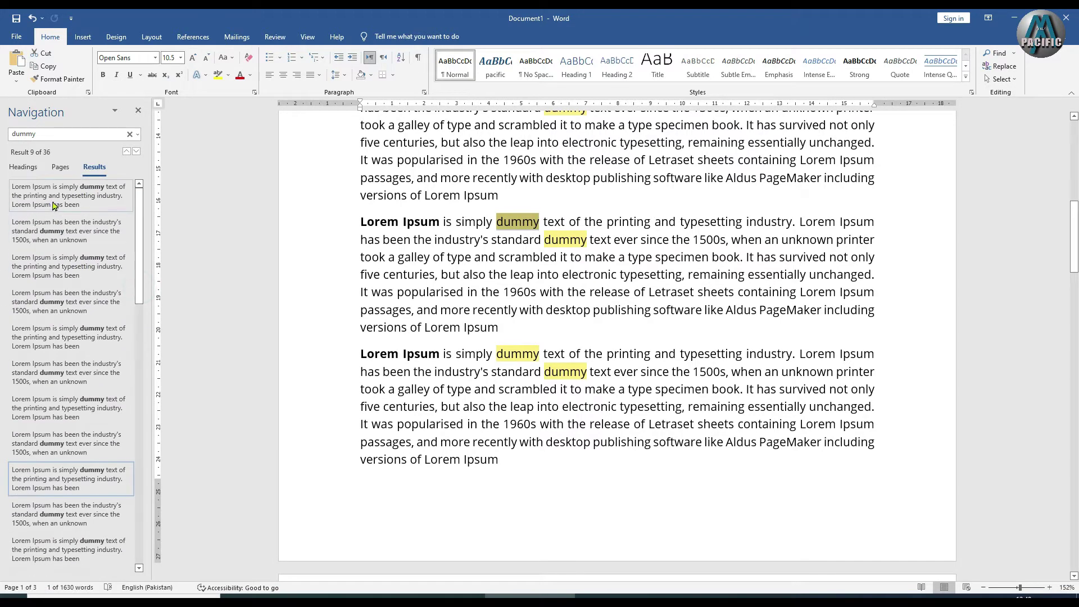
{"action": "left_click", "coordinate": [42, 195]}
{"action": "left_click", "coordinate": [60, 167]}
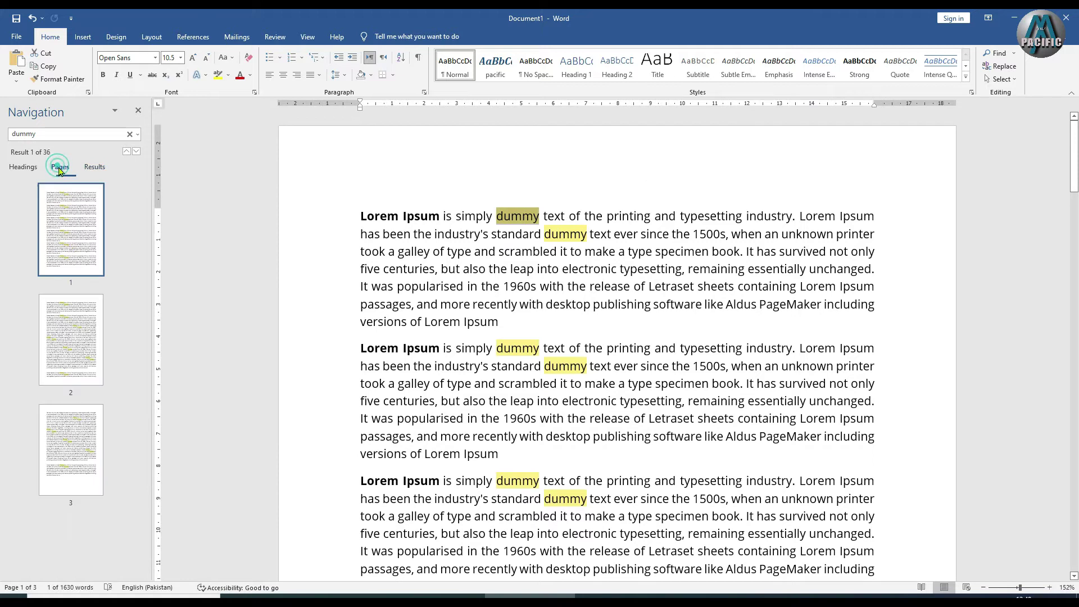
{"action": "left_click", "coordinate": [70, 247]}
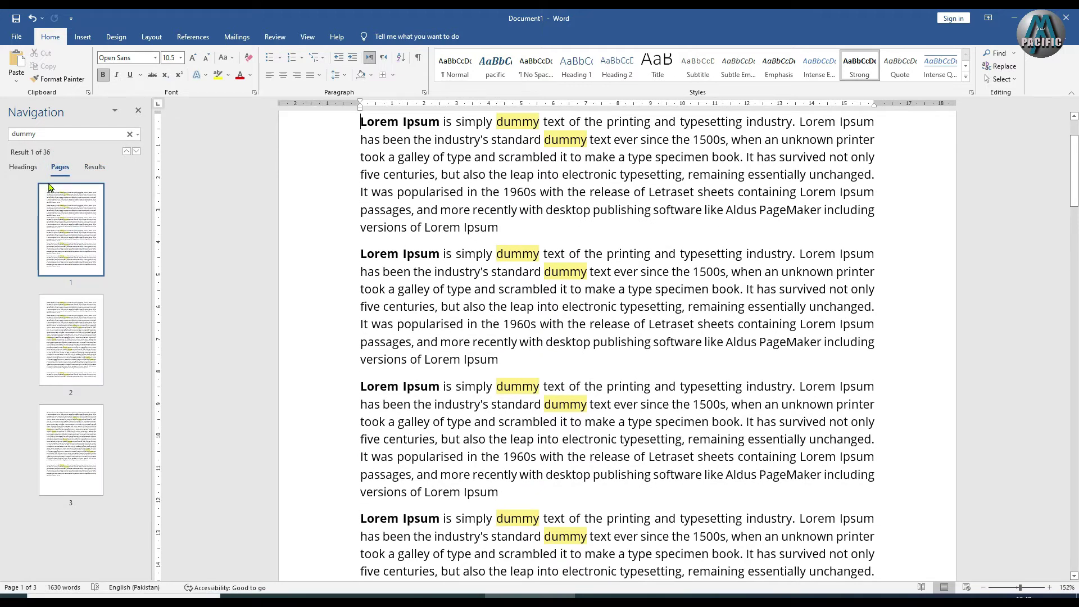
{"action": "left_click", "coordinate": [85, 344]}
{"action": "left_click", "coordinate": [62, 423]}
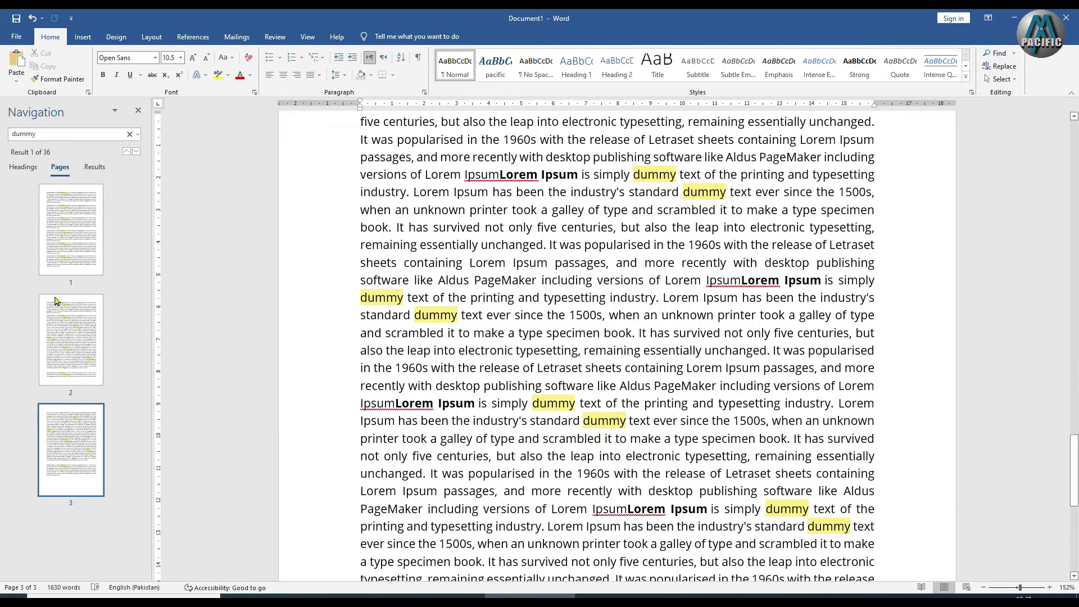
{"action": "left_click", "coordinate": [65, 310]}
{"action": "left_click", "coordinate": [60, 233]}
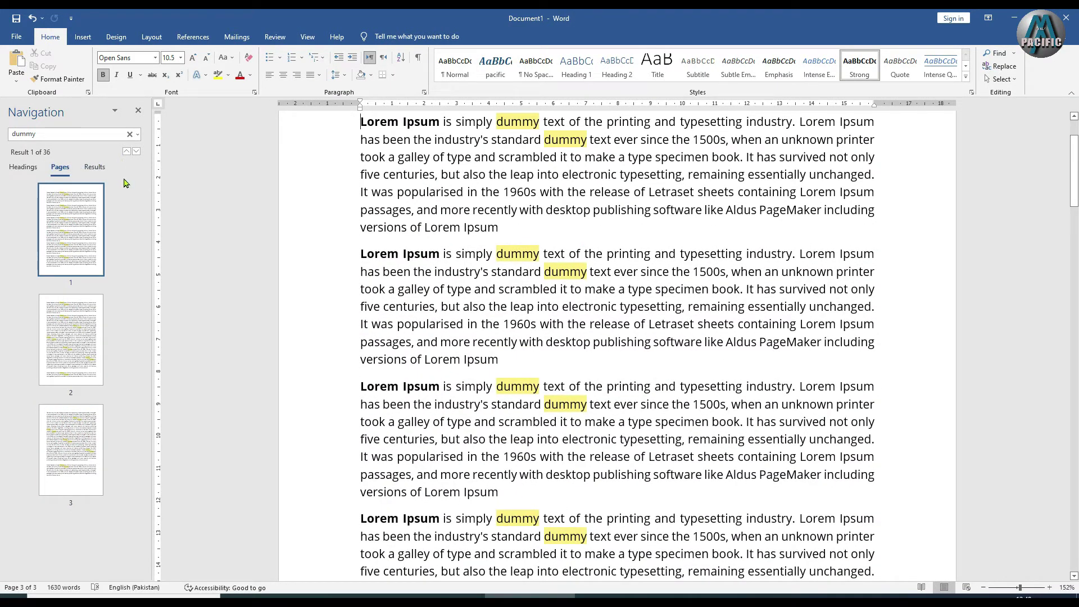
{"action": "left_click", "coordinate": [46, 131]}
{"action": "double_click", "coordinate": [46, 130]}
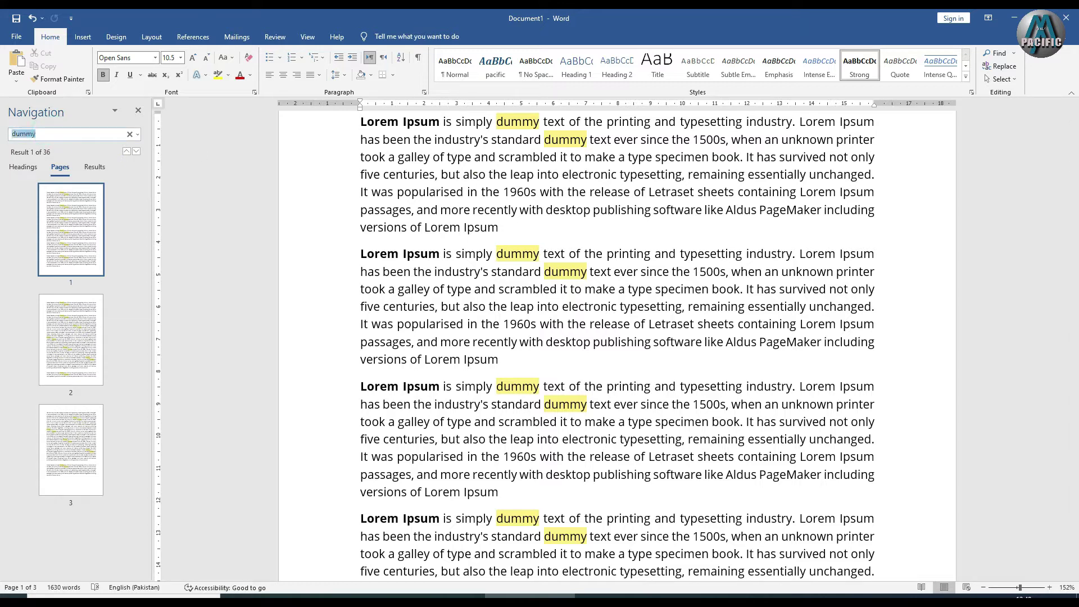
{"action": "key", "text": "BackSpace"}
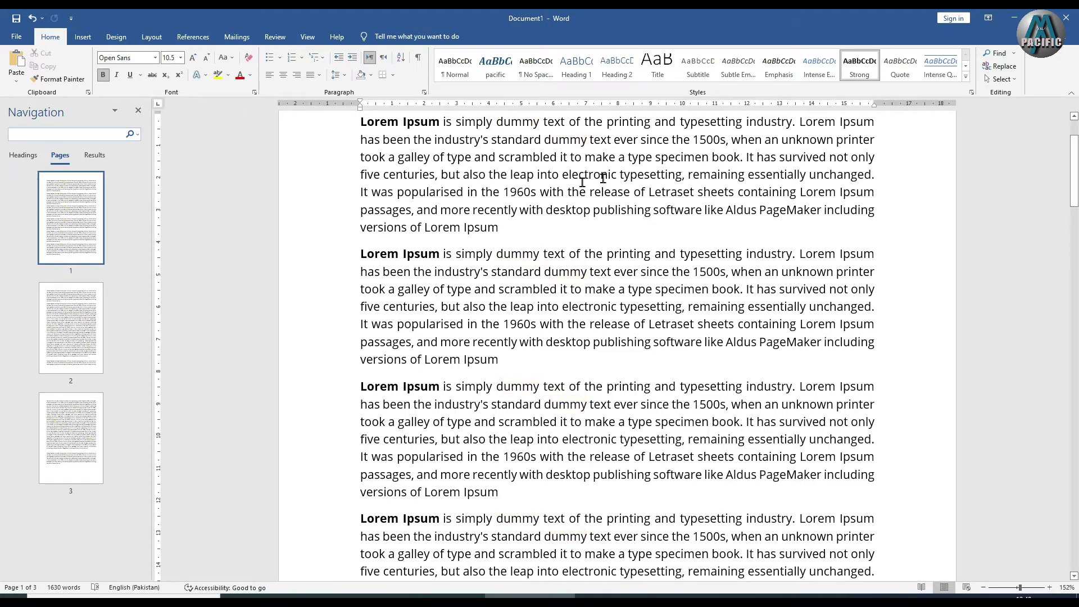
Step: Place the cursor at the first Lorem and search the document for 'lorem ipsum'
{"action": "double_click", "coordinate": [619, 140]}
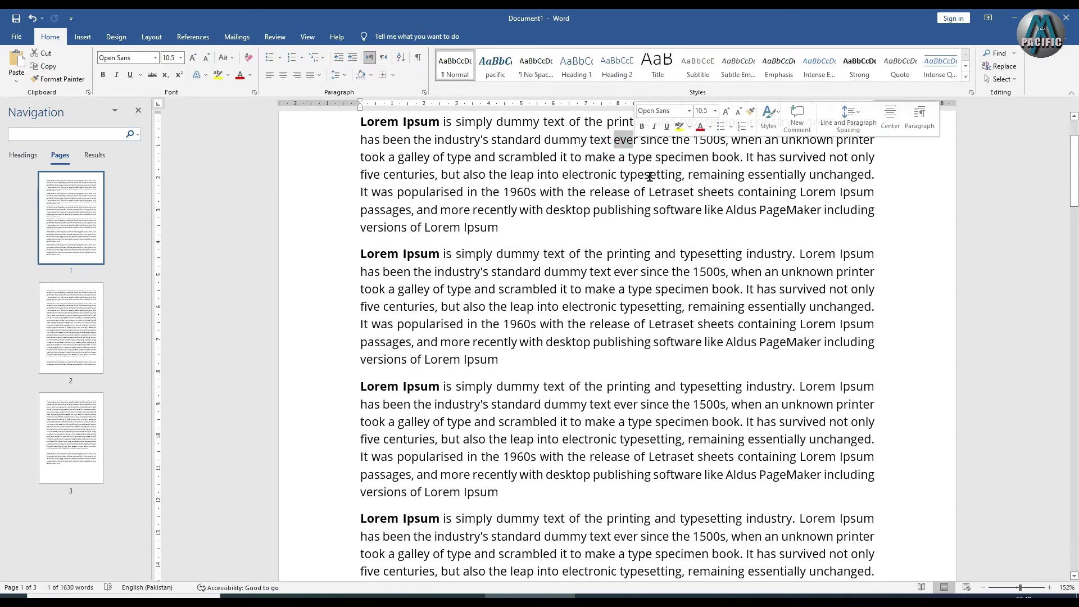
{"action": "left_click", "coordinate": [496, 219]}
{"action": "left_click", "coordinate": [362, 126]}
{"action": "left_click", "coordinate": [88, 133]}
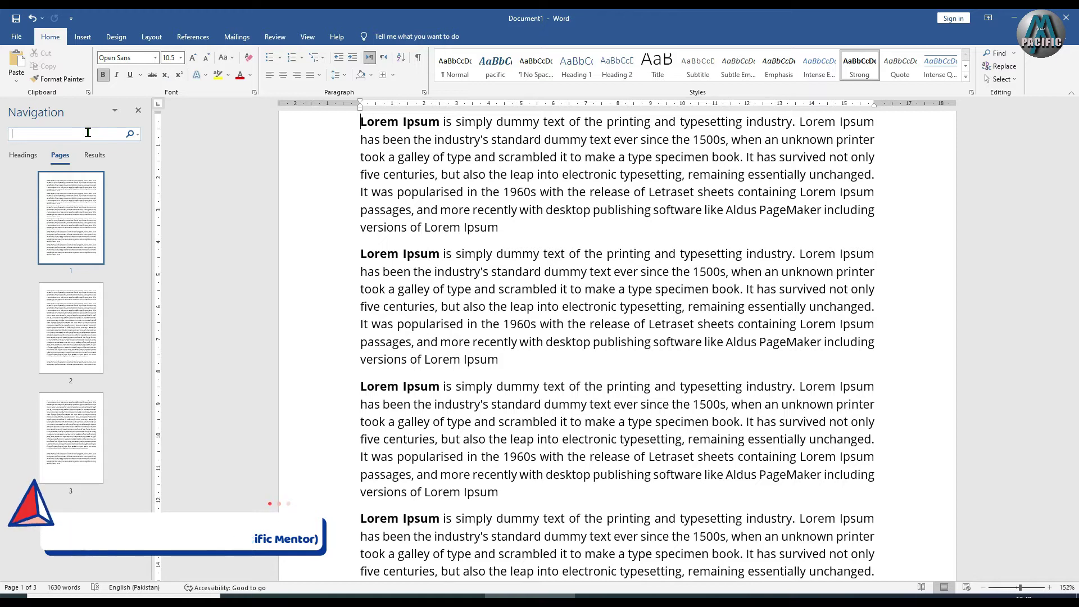
{"action": "type", "text": "lor"}
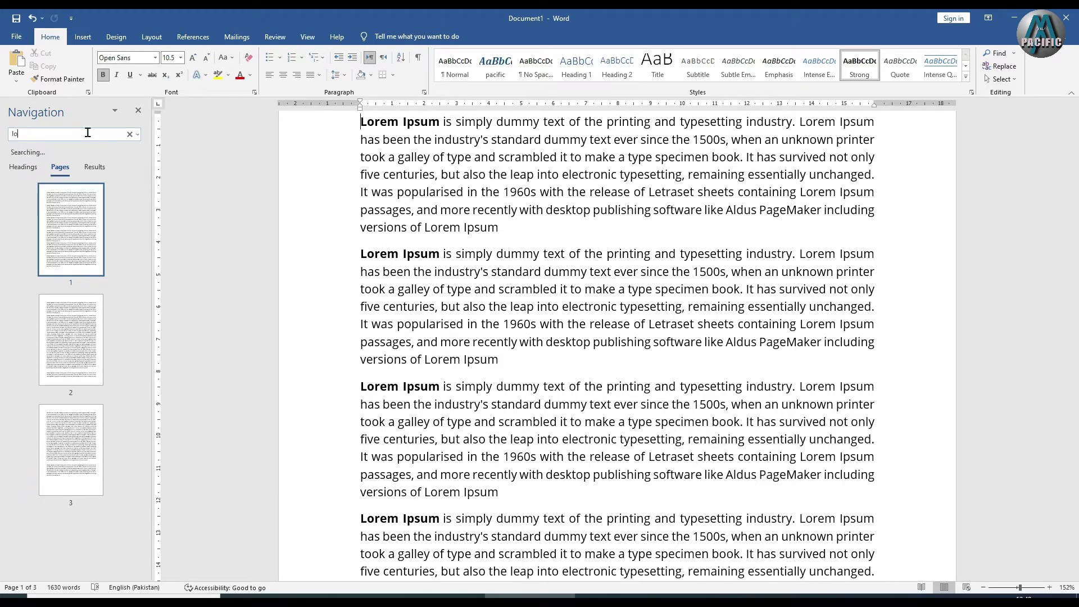
{"action": "type", "text": "em "}
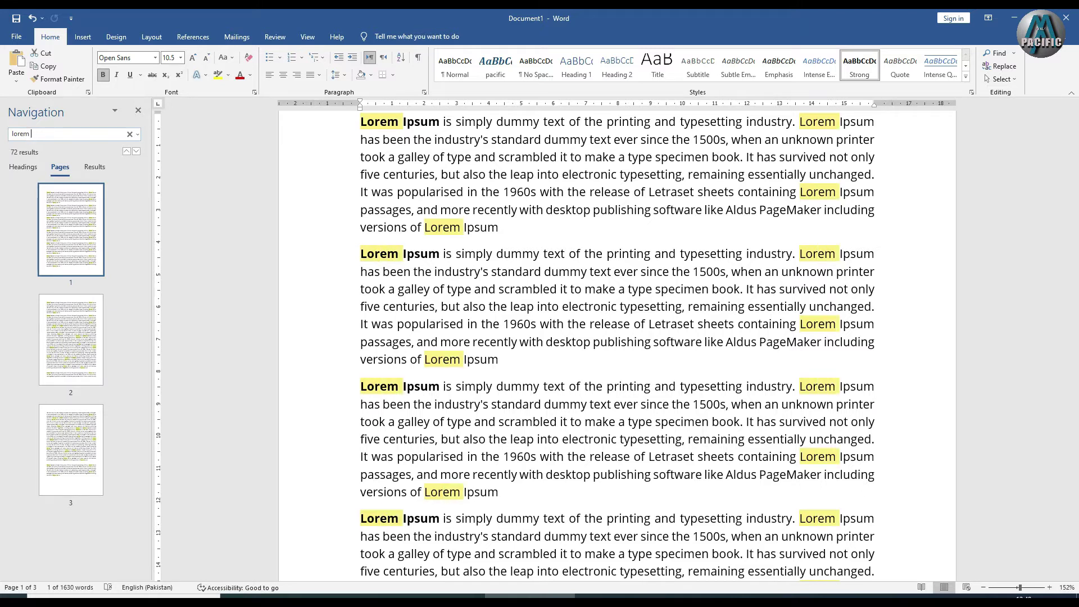
{"action": "type", "text": "ip"}
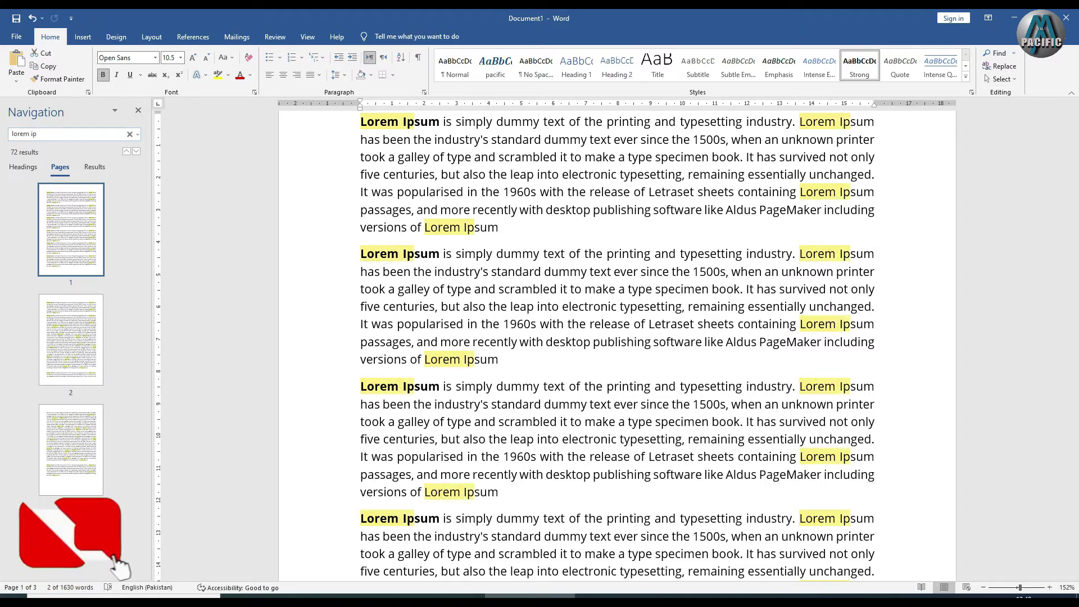
{"action": "type", "text": "sum"}
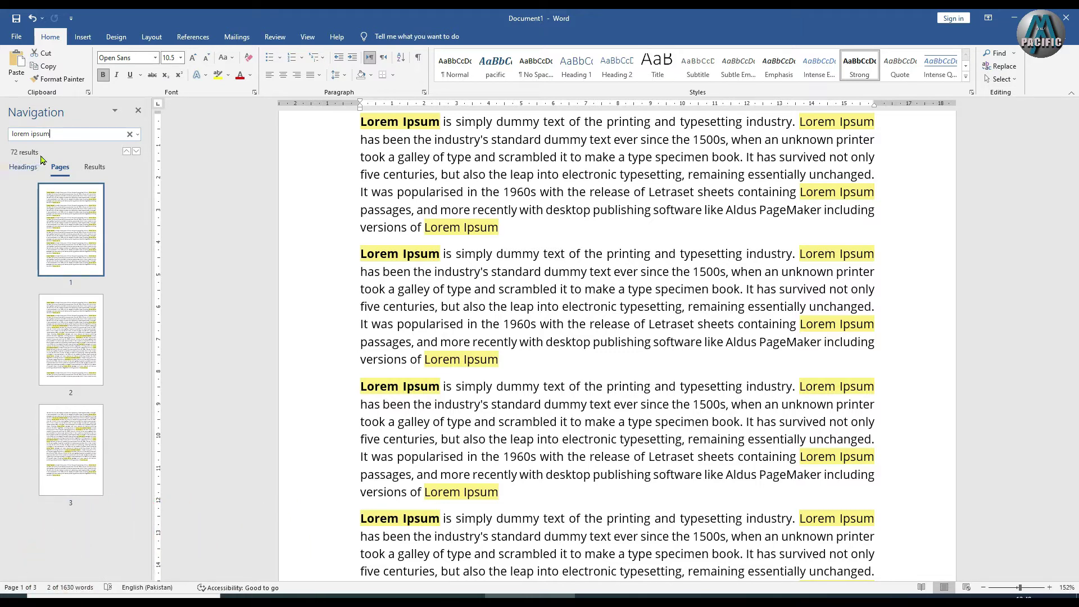
Step: Step to 'lorem ipsum' result 72 on page 3, then back to result 1
{"action": "left_click", "coordinate": [136, 152]}
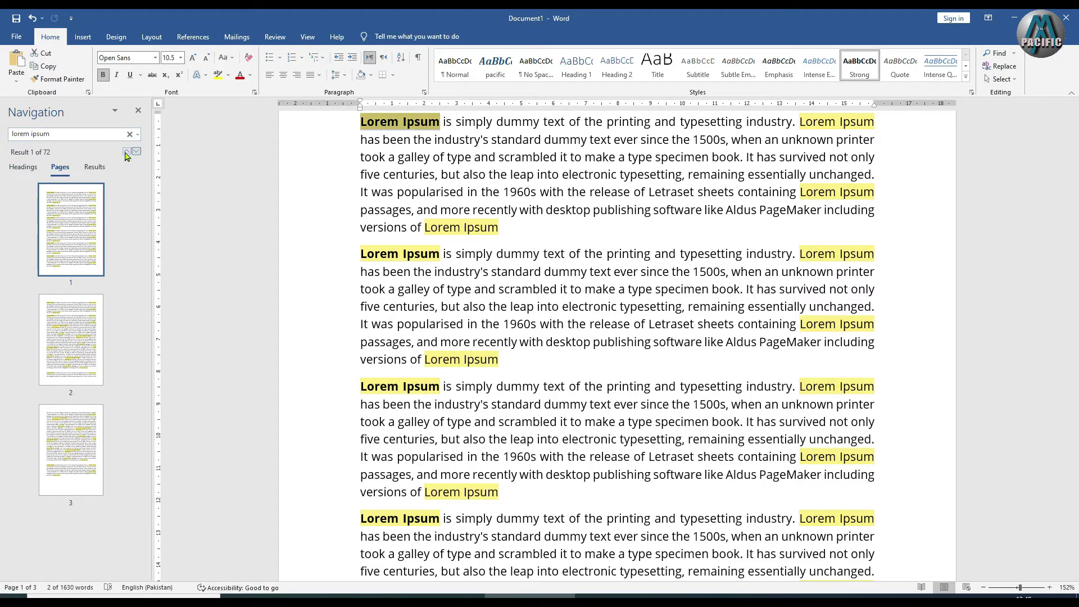
{"action": "left_click", "coordinate": [126, 152]}
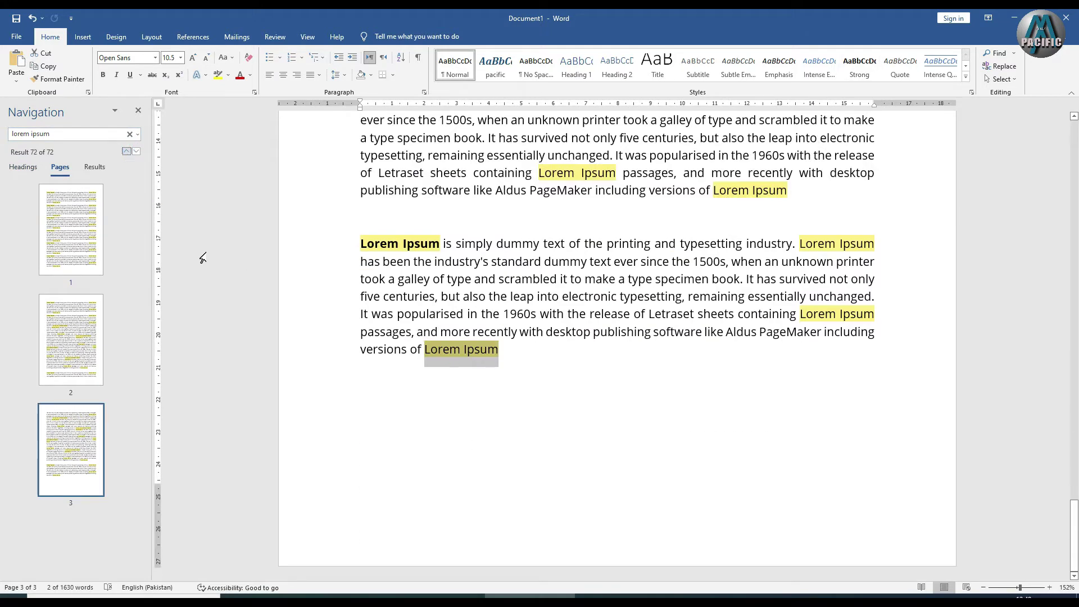
{"action": "left_click", "coordinate": [136, 152]}
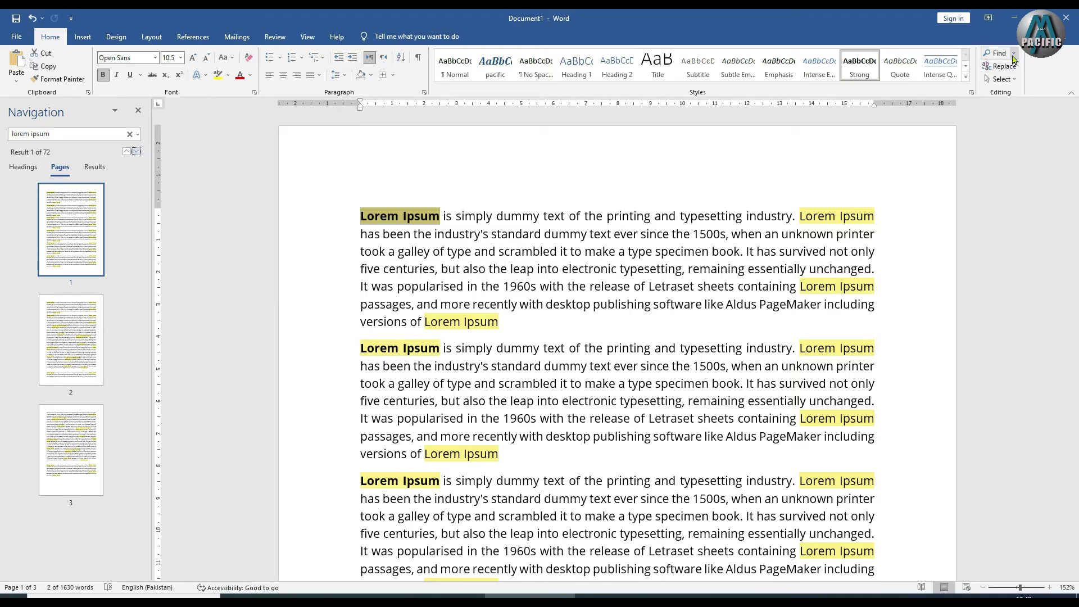
{"action": "left_click", "coordinate": [1014, 54]}
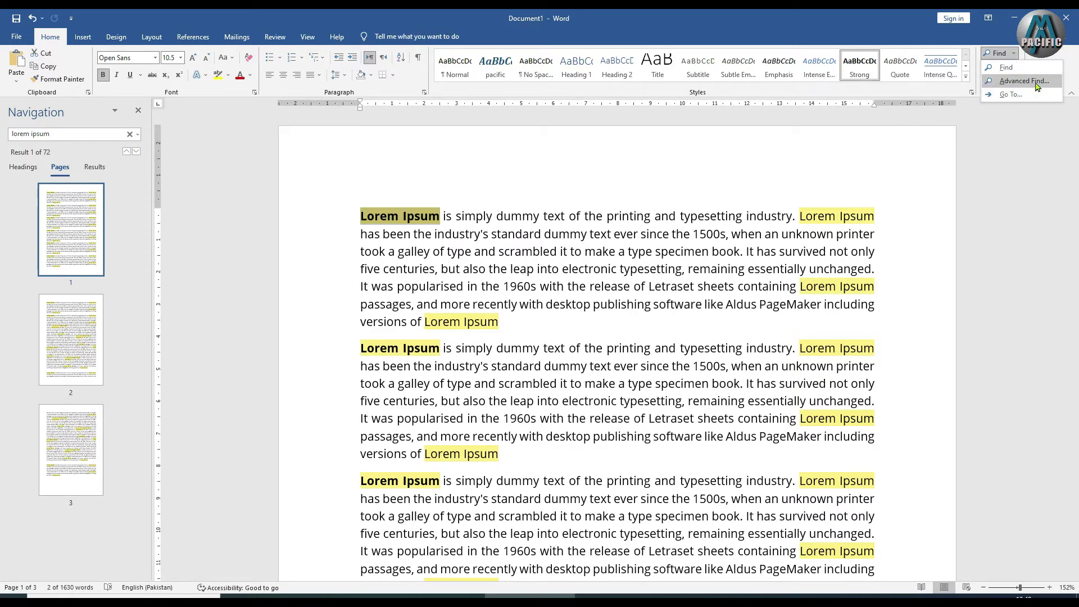
Step: Open Advanced Find, try its Replace tab, close it, and reopen Replace with Ctrl+H
{"action": "left_click", "coordinate": [1037, 85]}
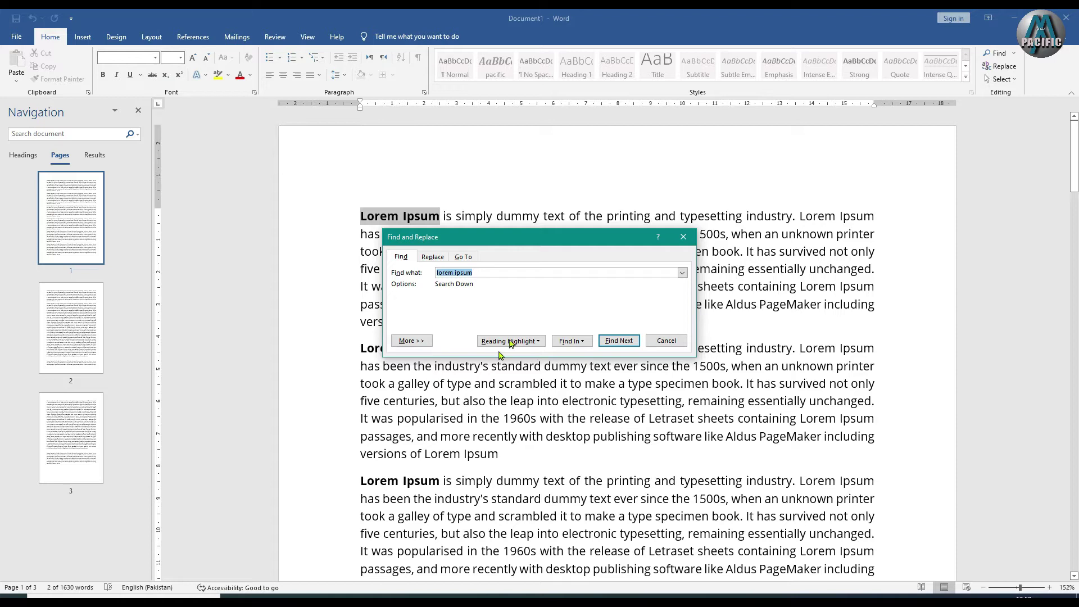
{"action": "left_click_drag", "start_coordinate": [438, 243], "coordinate": [432, 304]}
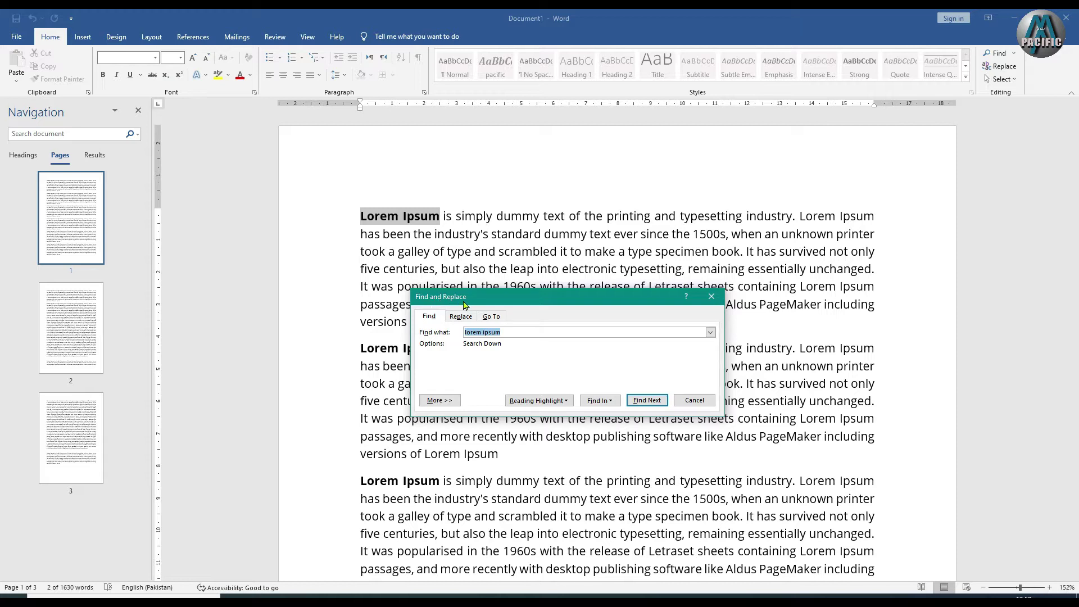
{"action": "left_click", "coordinate": [459, 316]}
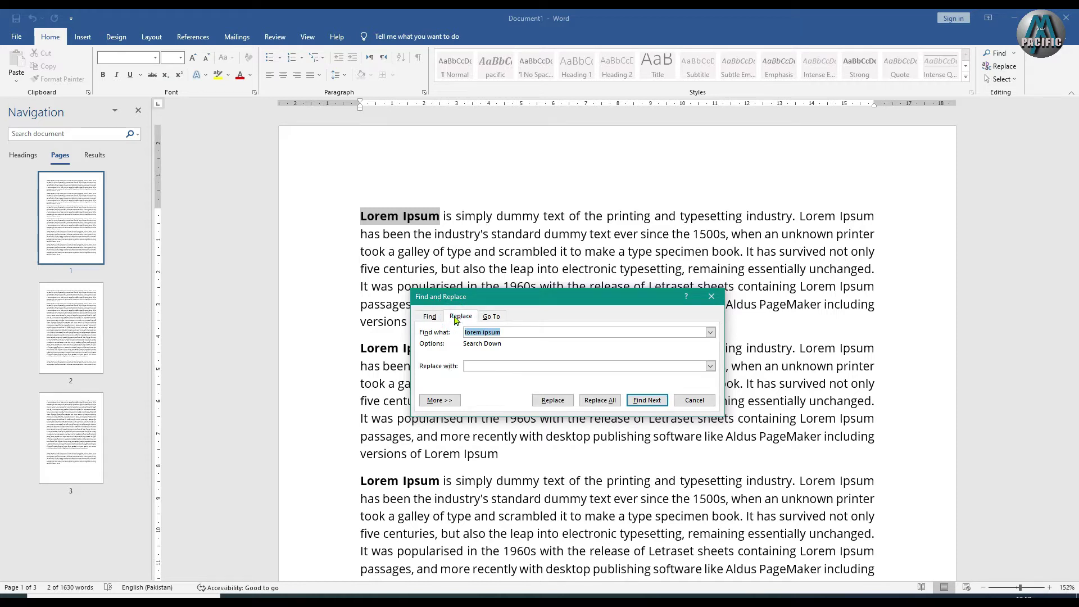
{"action": "left_click", "coordinate": [712, 301]}
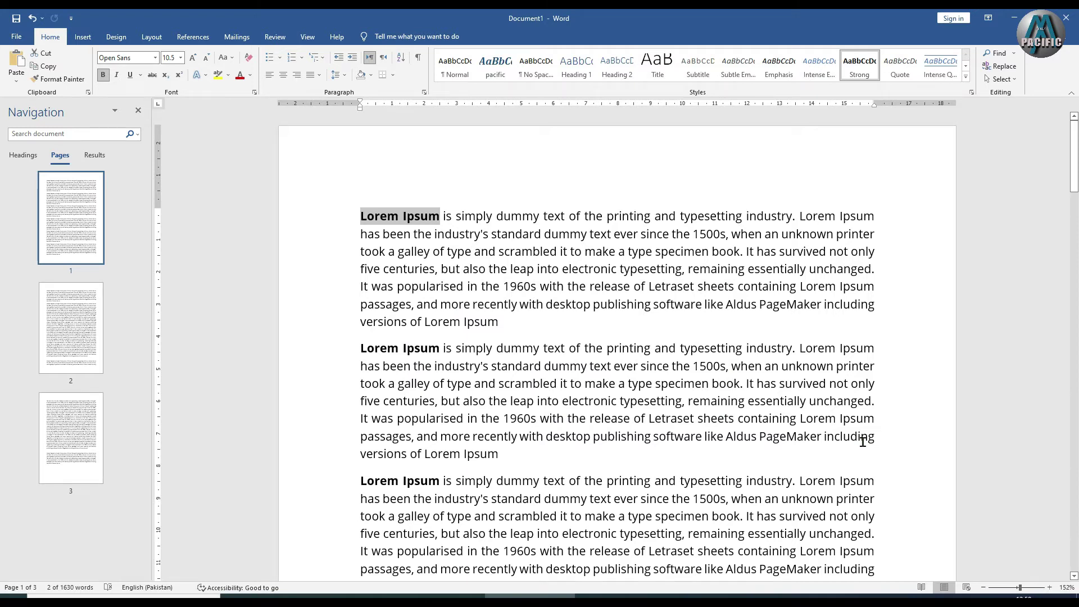
{"action": "key", "text": "ctrl+h"}
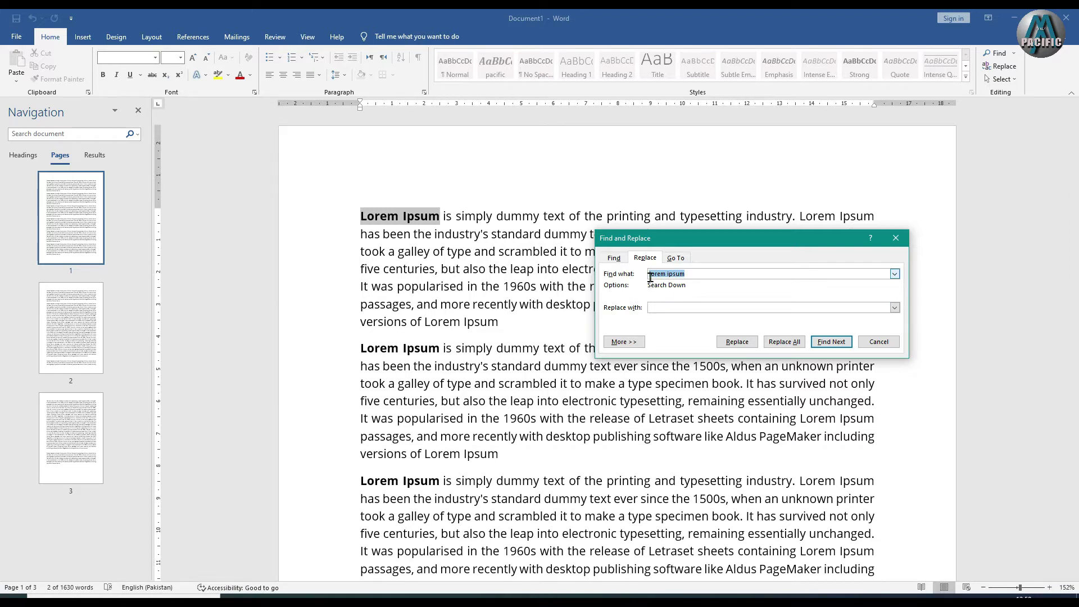
Step: Enter 'Book' as the replacement for 'lorem ipsum' and find the next match
{"action": "left_click", "coordinate": [665, 308]}
{"action": "type", "text": "istan"}
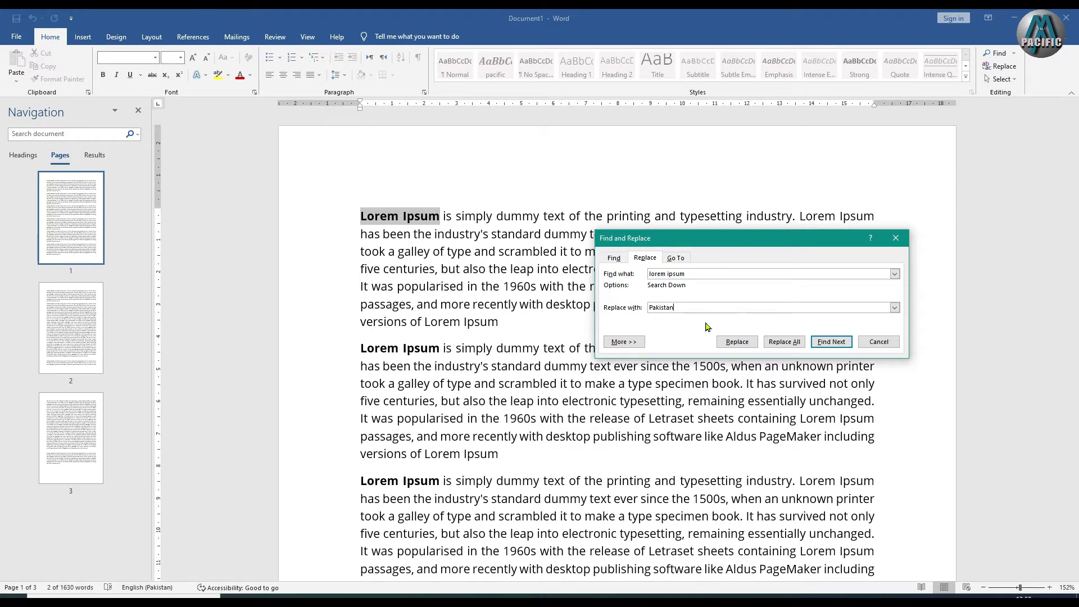
{"action": "key", "text": "BackSpace"}
{"action": "key", "text": "BackSpace"}
{"action": "key", "text": "BackSpace"}
{"action": "type", "text": "Book"}
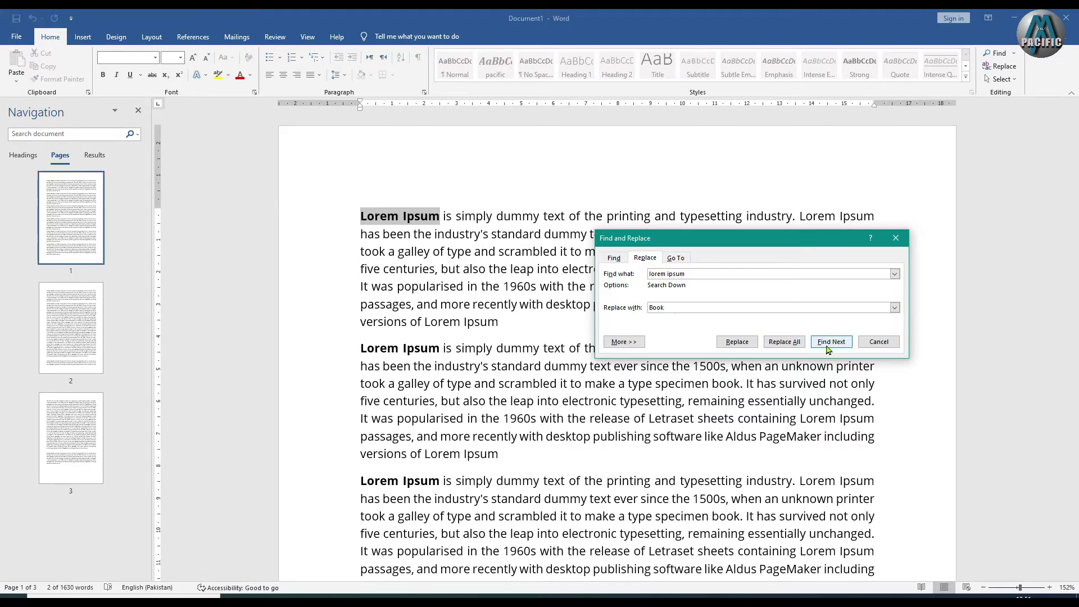
{"action": "left_click", "coordinate": [831, 341]}
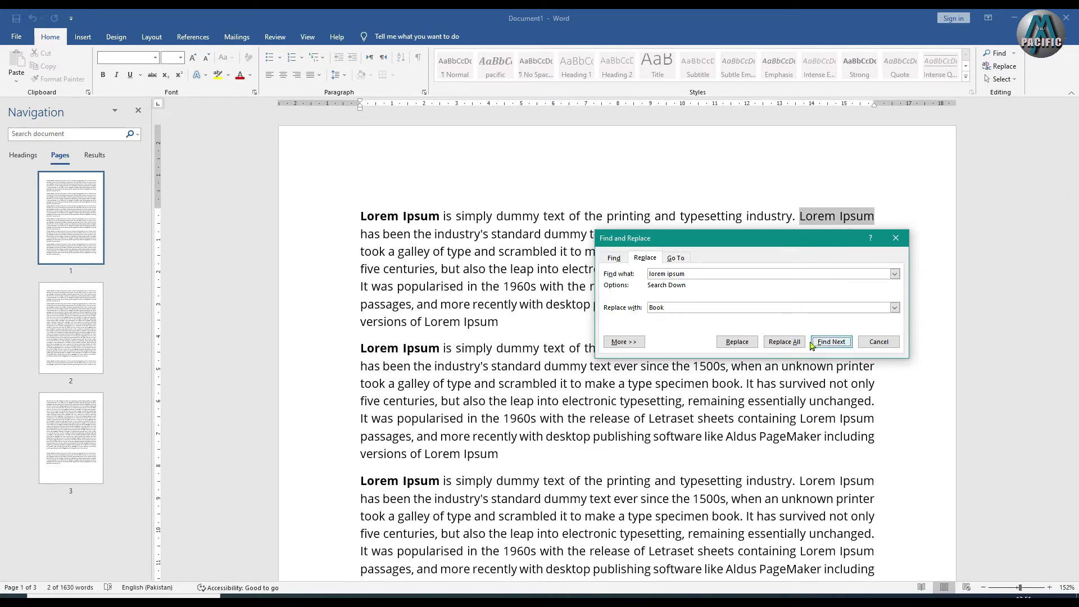
Step: Replace the Lorem Ipsum ending paragraph one and the one opening paragraph two with Book
{"action": "left_click", "coordinate": [747, 346]}
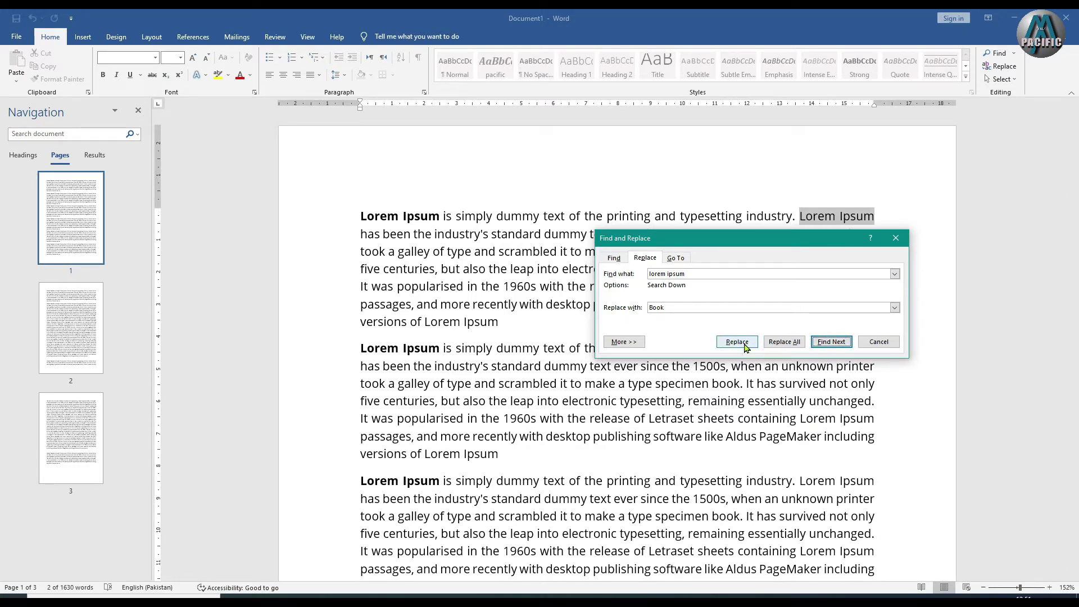
{"action": "left_click", "coordinate": [825, 344]}
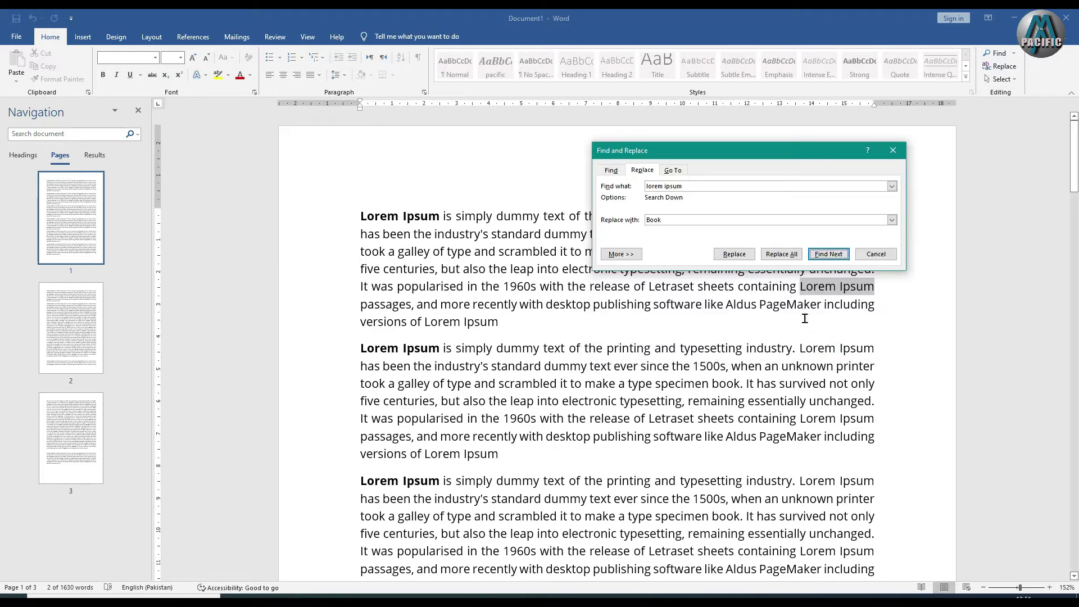
{"action": "left_click", "coordinate": [829, 254]}
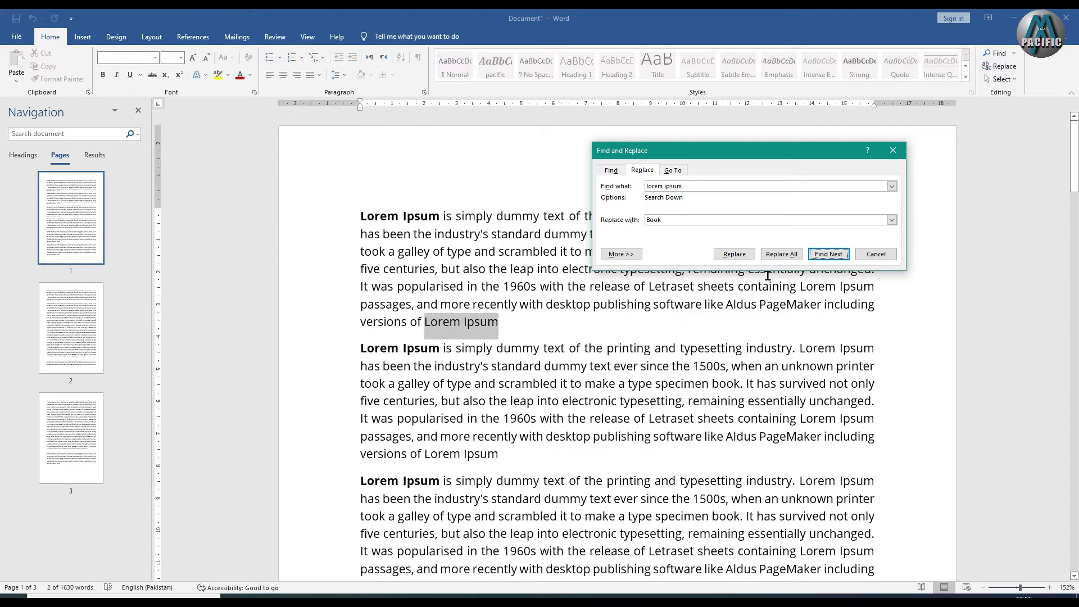
{"action": "left_click", "coordinate": [734, 254]}
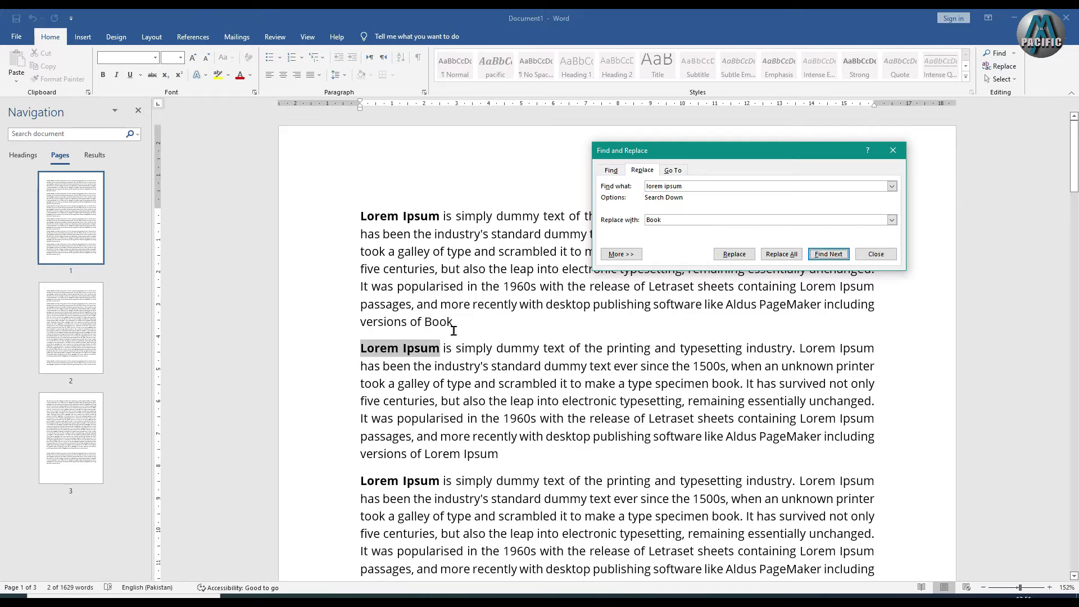
{"action": "left_click", "coordinate": [734, 254]}
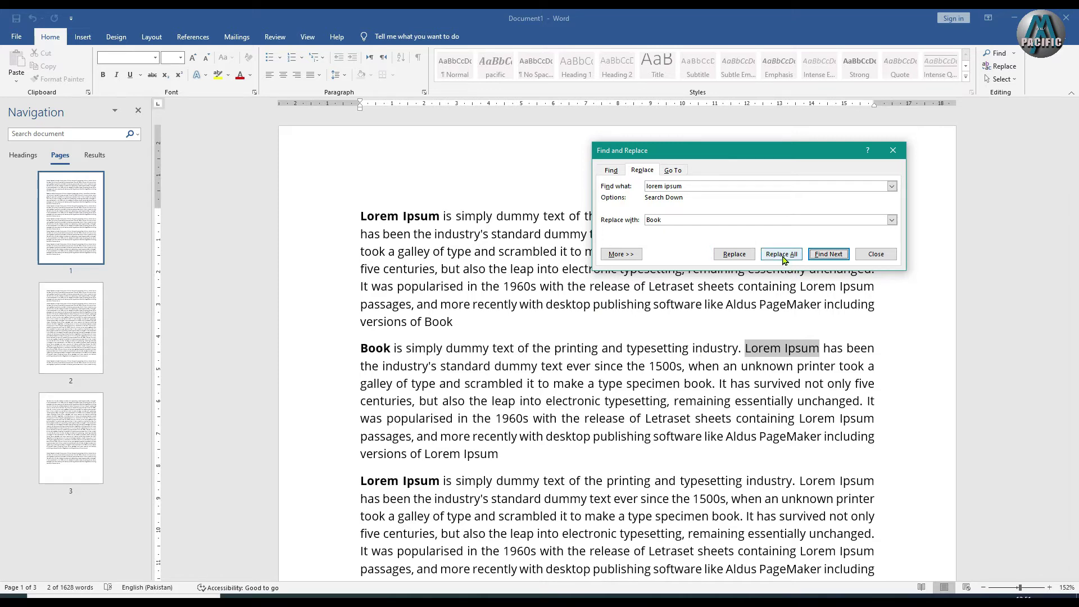
{"action": "left_click", "coordinate": [622, 254]}
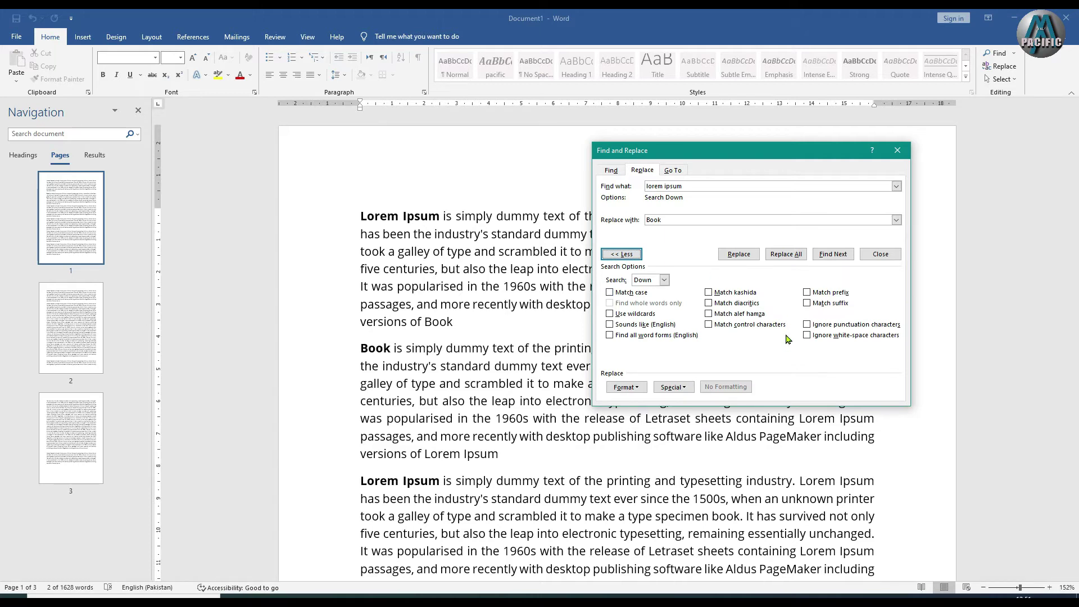
Step: Replace All remaining Lorem Ipsum with Book from the document start, 70 replacements
{"action": "left_click", "coordinate": [787, 256]}
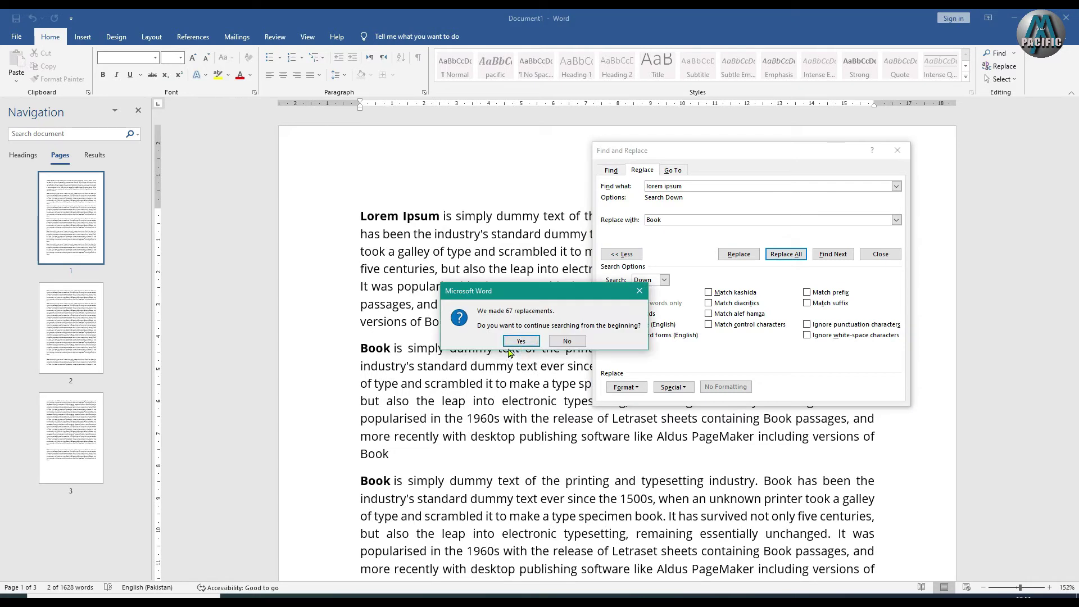
{"action": "left_click", "coordinate": [516, 341]}
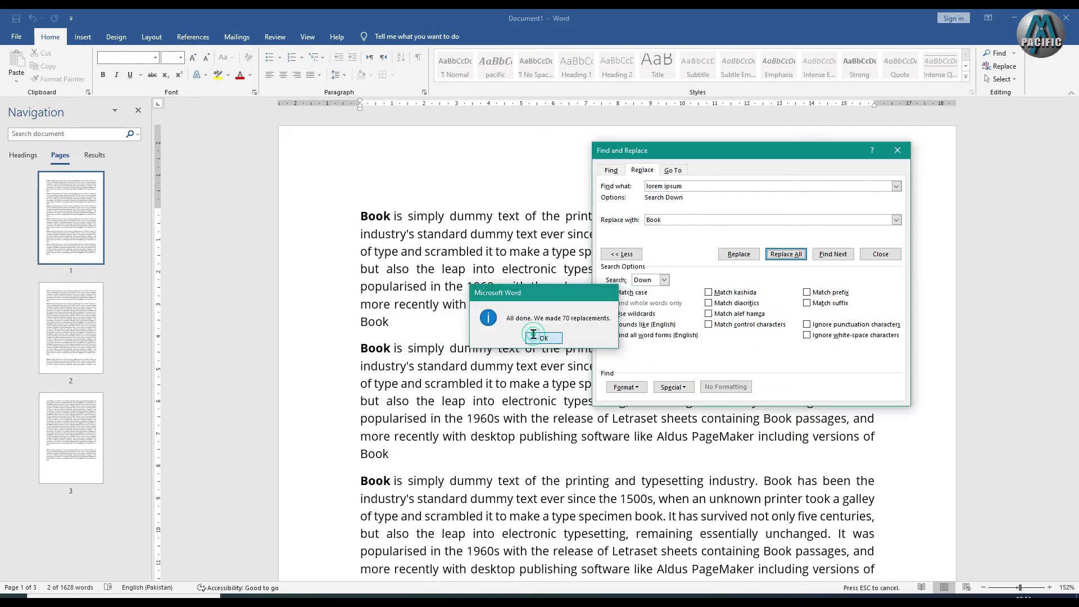
{"action": "left_click", "coordinate": [534, 339]}
{"action": "scroll", "coordinate": [467, 396], "scroll_direction": "up", "scroll_amount": 2}
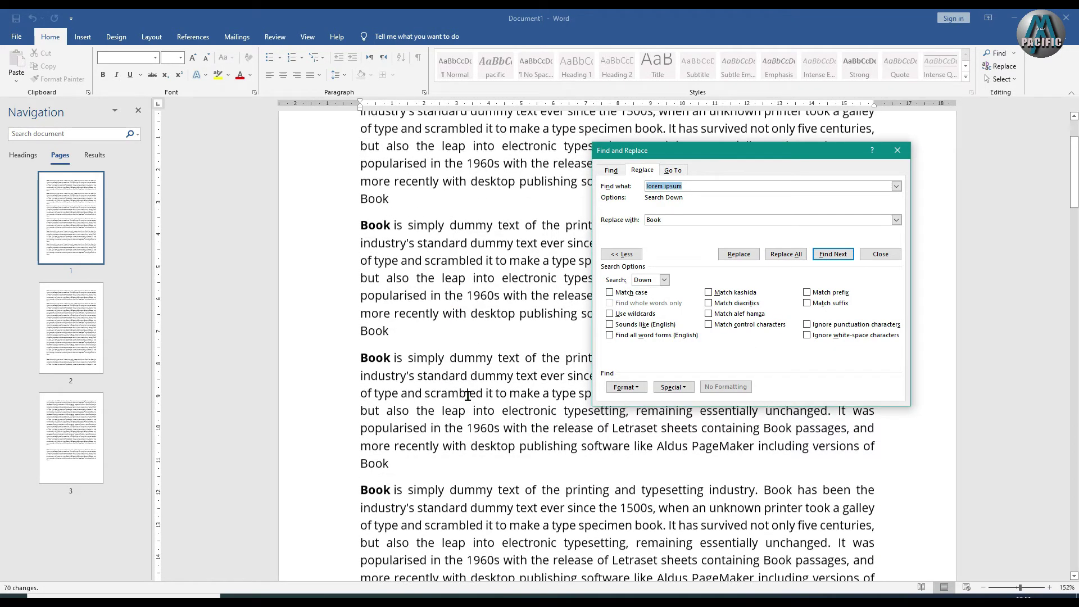
{"action": "scroll", "coordinate": [467, 397], "scroll_direction": "up", "scroll_amount": 2}
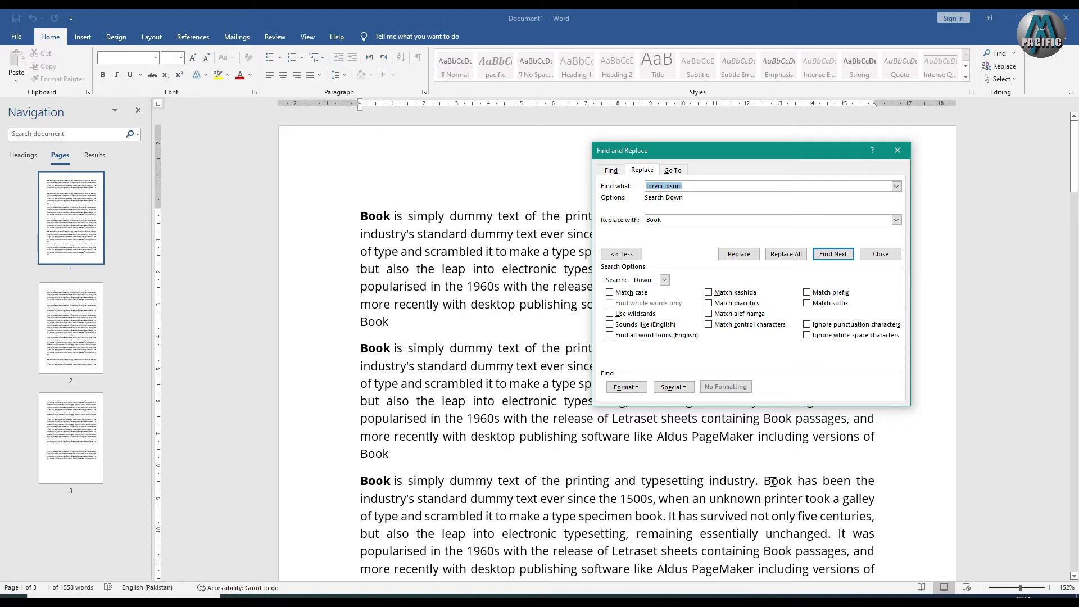
{"action": "left_click", "coordinate": [622, 254]}
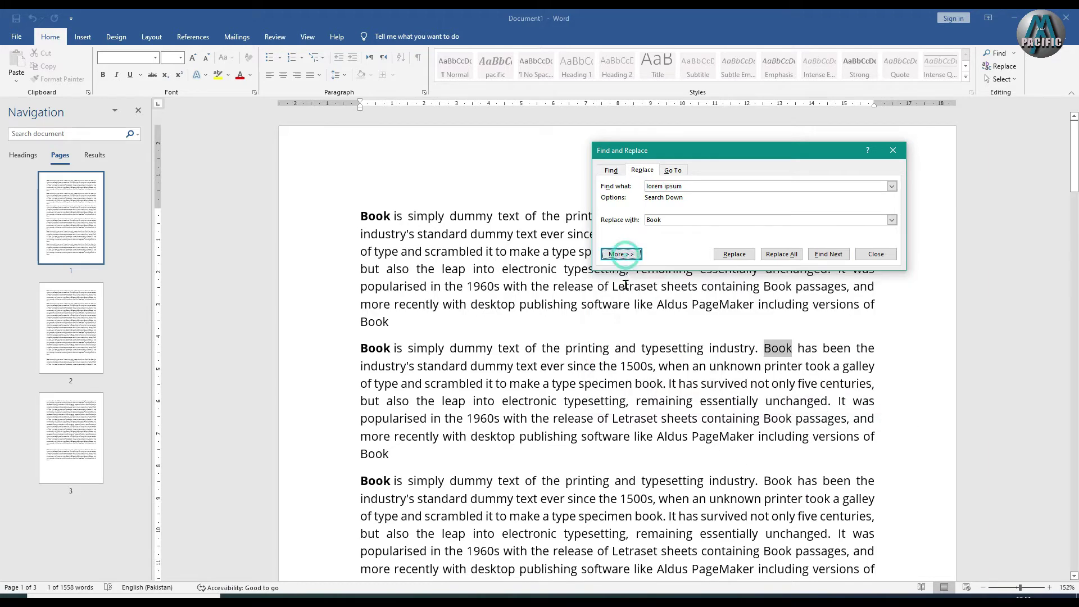
{"action": "left_click", "coordinate": [633, 257]}
{"action": "left_click", "coordinate": [625, 292]}
{"action": "left_click", "coordinate": [625, 293]}
{"action": "left_click", "coordinate": [625, 293]}
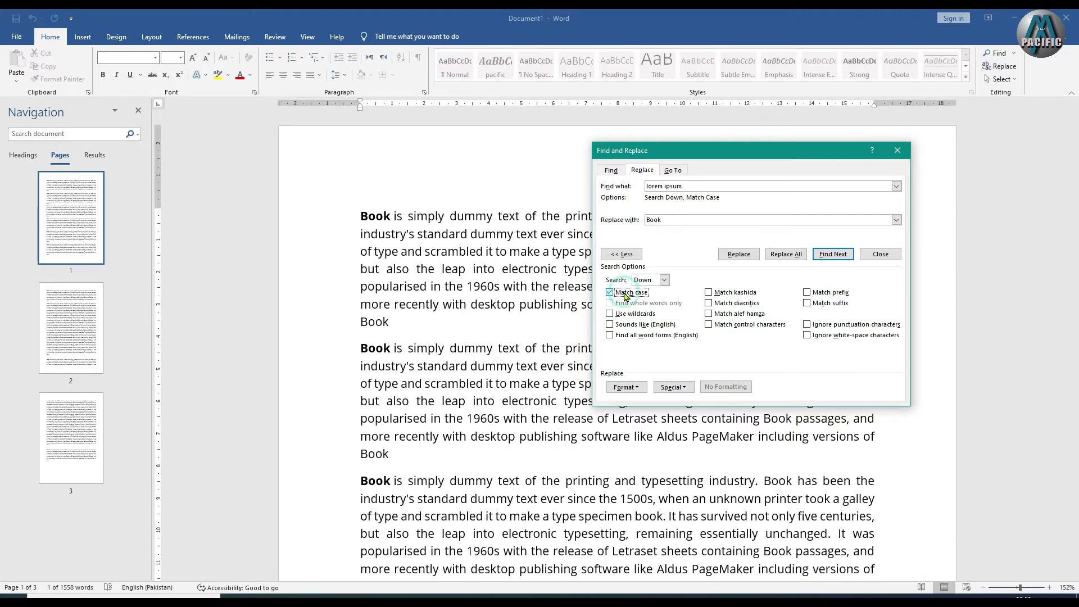
{"action": "left_click", "coordinate": [627, 292]}
{"action": "left_click", "coordinate": [632, 315]}
{"action": "left_click", "coordinate": [632, 315]}
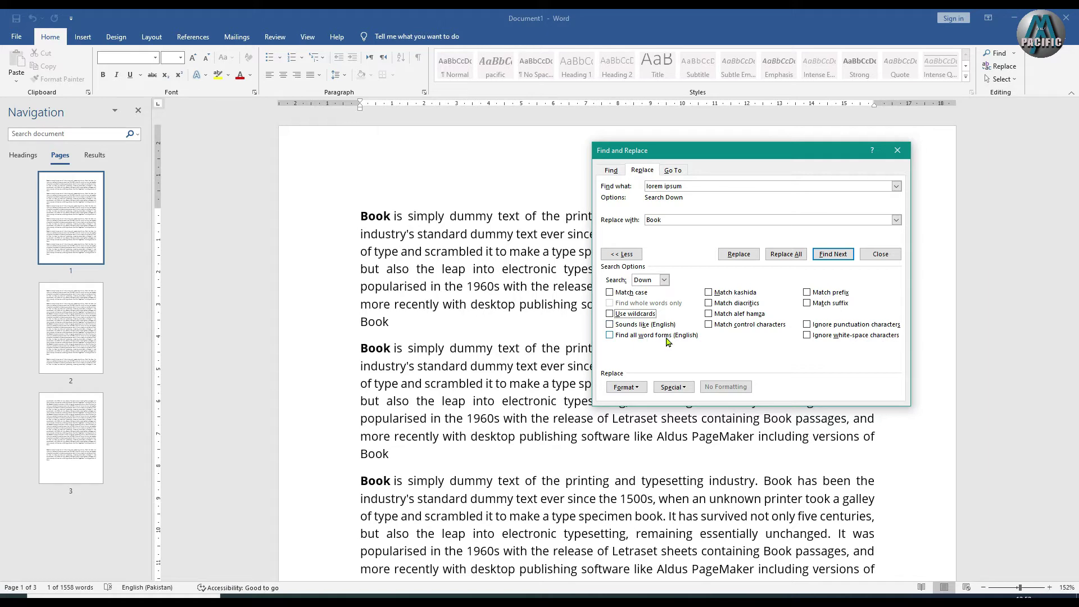
{"action": "left_click", "coordinate": [669, 339]}
{"action": "left_click", "coordinate": [669, 339]}
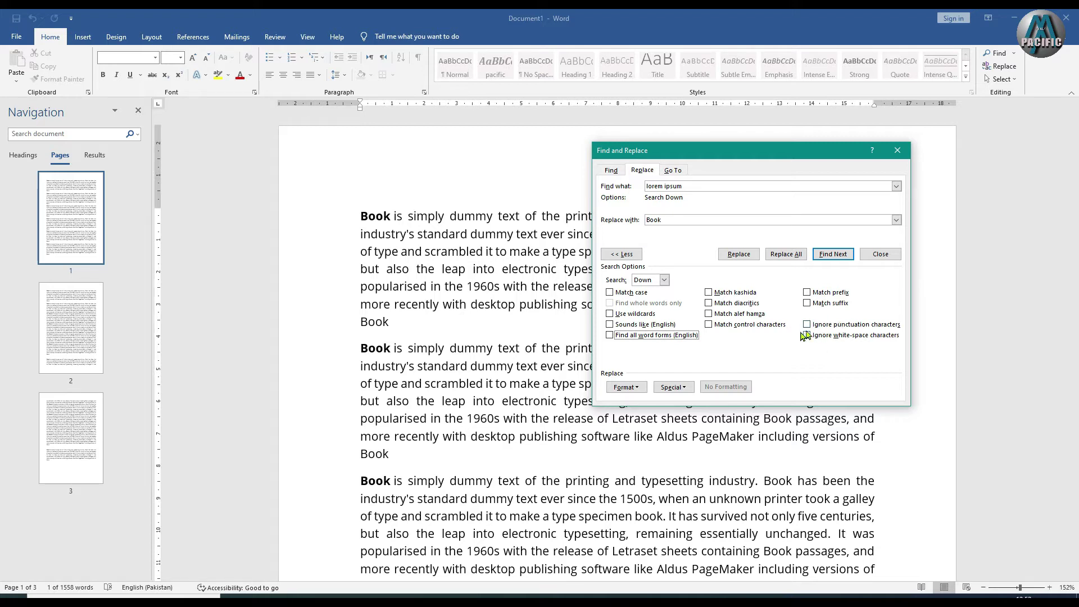
Step: Try the Search Up and All directions, then the Sounds like and Find all word forms options
{"action": "left_click", "coordinate": [663, 280]}
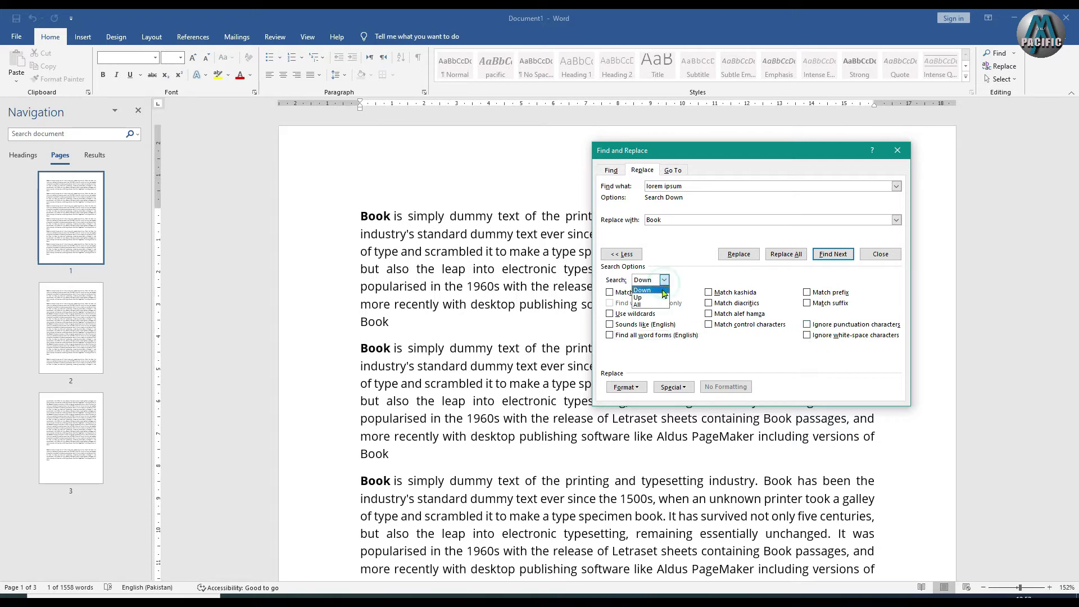
{"action": "left_click", "coordinate": [655, 298]}
{"action": "left_click", "coordinate": [663, 280]}
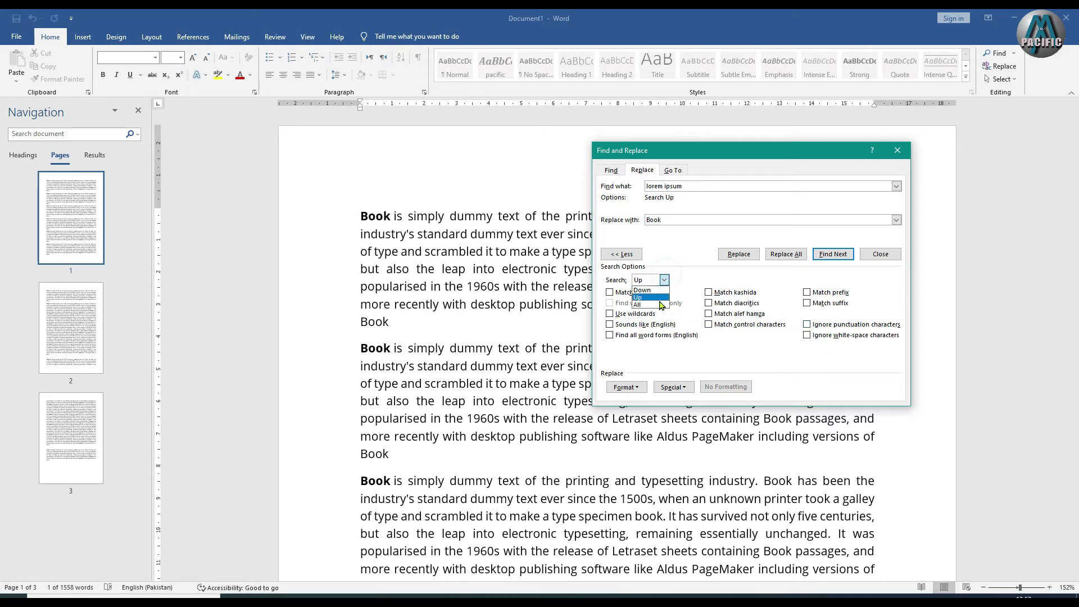
{"action": "left_click", "coordinate": [661, 287]}
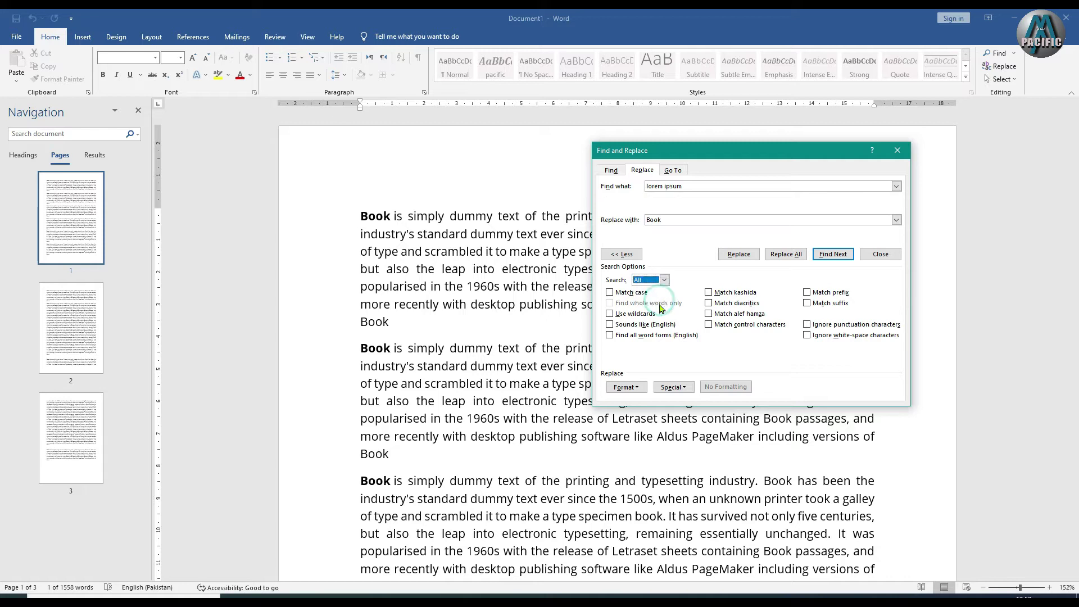
{"action": "left_click", "coordinate": [610, 292]}
{"action": "left_click", "coordinate": [610, 314]}
{"action": "left_click", "coordinate": [609, 324]}
{"action": "left_click", "coordinate": [609, 335]}
Step: Turn on Use wildcards, set Search to All, and show the Special characters list
{"action": "left_click", "coordinate": [610, 313]}
{"action": "left_click", "coordinate": [663, 279]}
{"action": "left_click", "coordinate": [649, 295]}
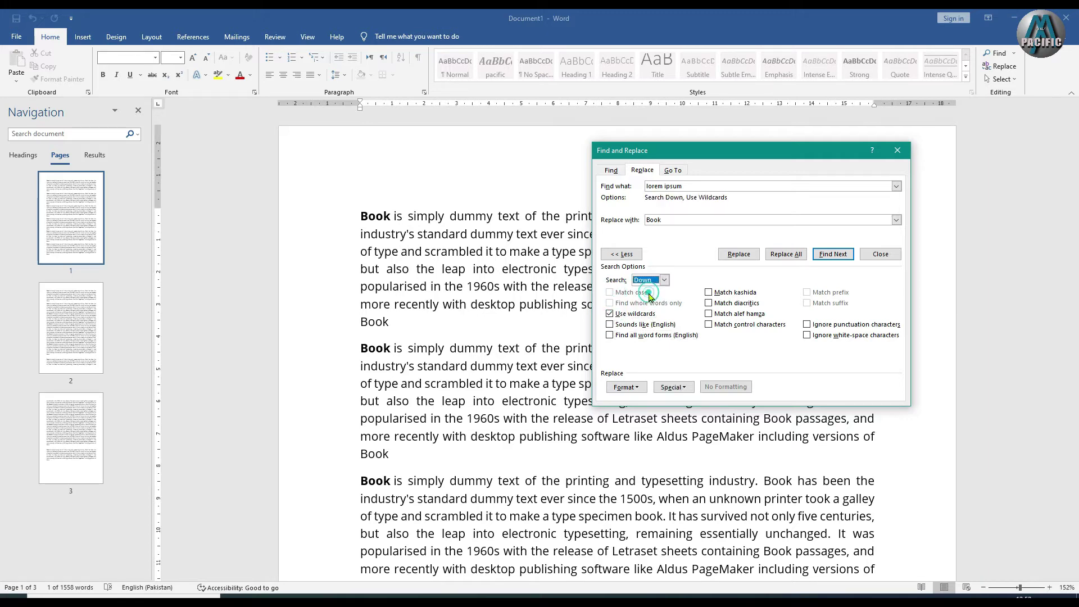
{"action": "left_click", "coordinate": [663, 280]}
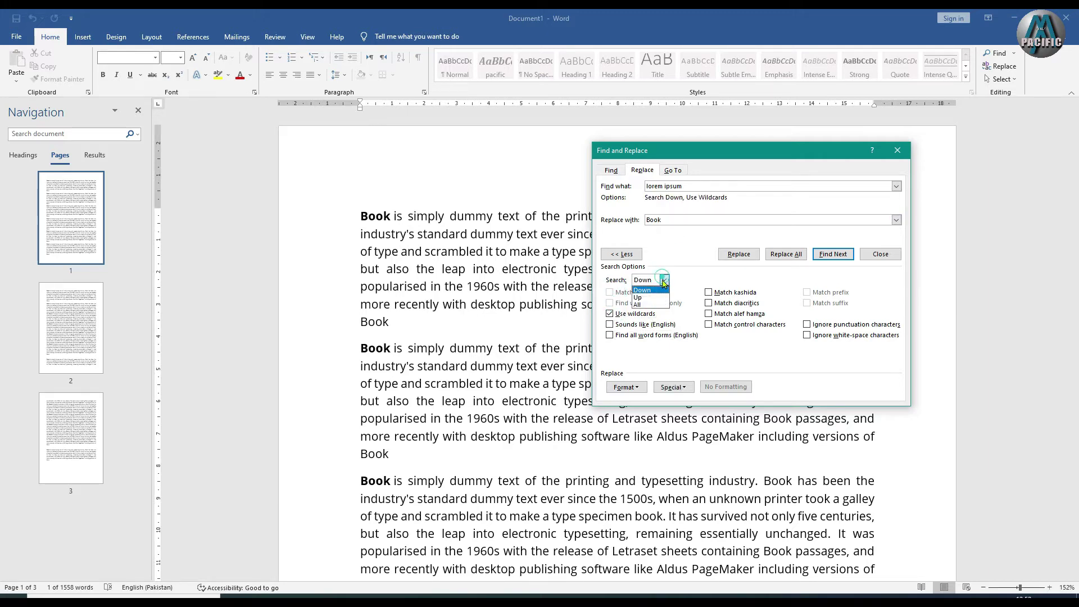
{"action": "left_click", "coordinate": [637, 304]}
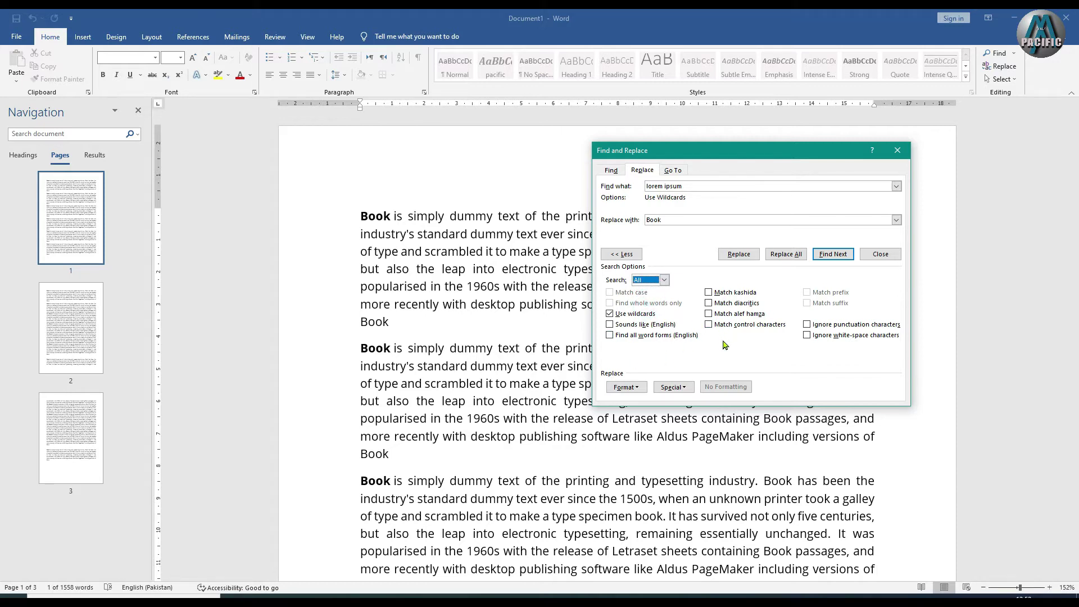
{"action": "left_click", "coordinate": [673, 387]}
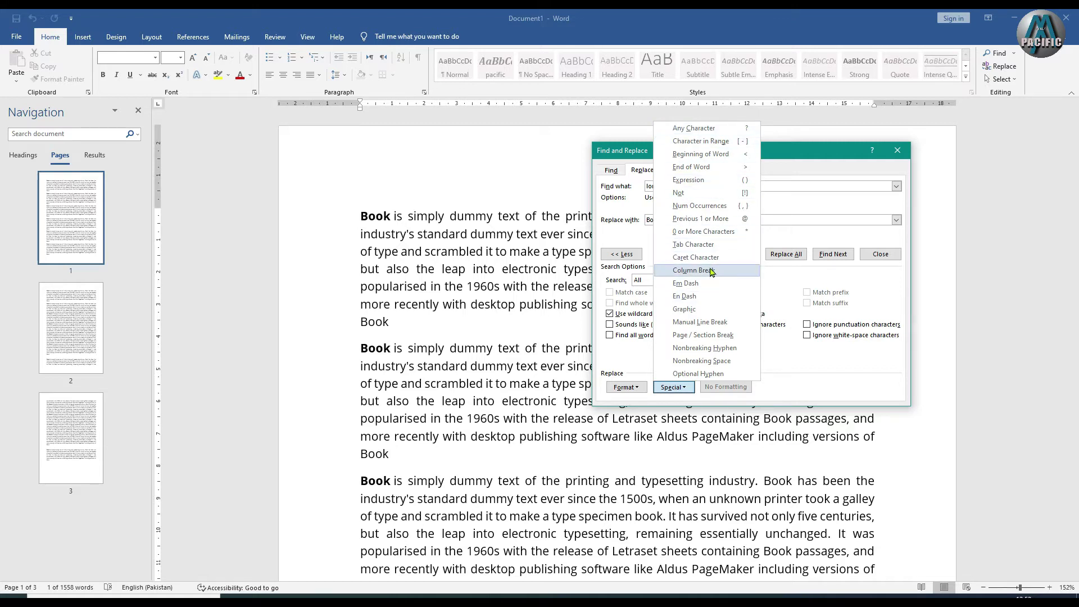
Step: Search for the Any Character wildcard '?' and step through matches with Find Next
{"action": "left_click", "coordinate": [677, 388]}
{"action": "left_click", "coordinate": [680, 388]}
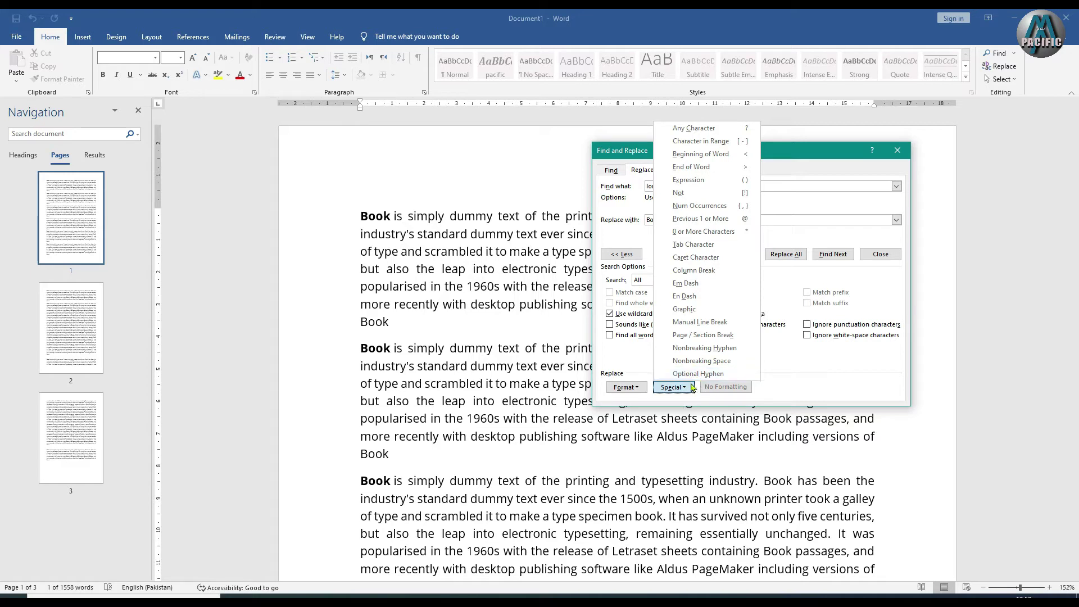
{"action": "left_click", "coordinate": [696, 131]}
{"action": "mouse_move", "coordinate": [767, 459]}
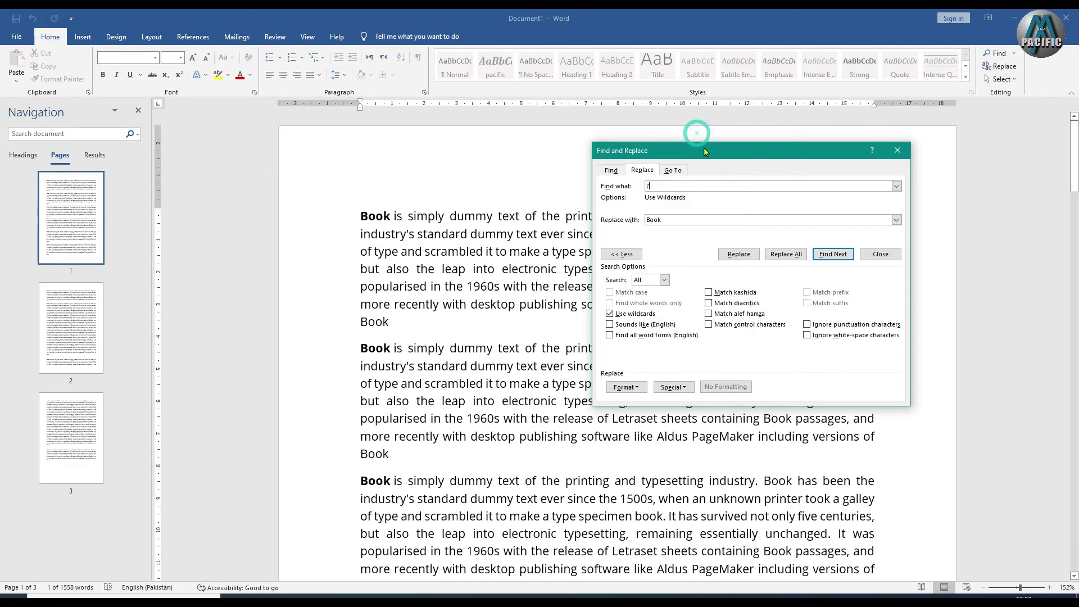
{"action": "left_click", "coordinate": [833, 254]}
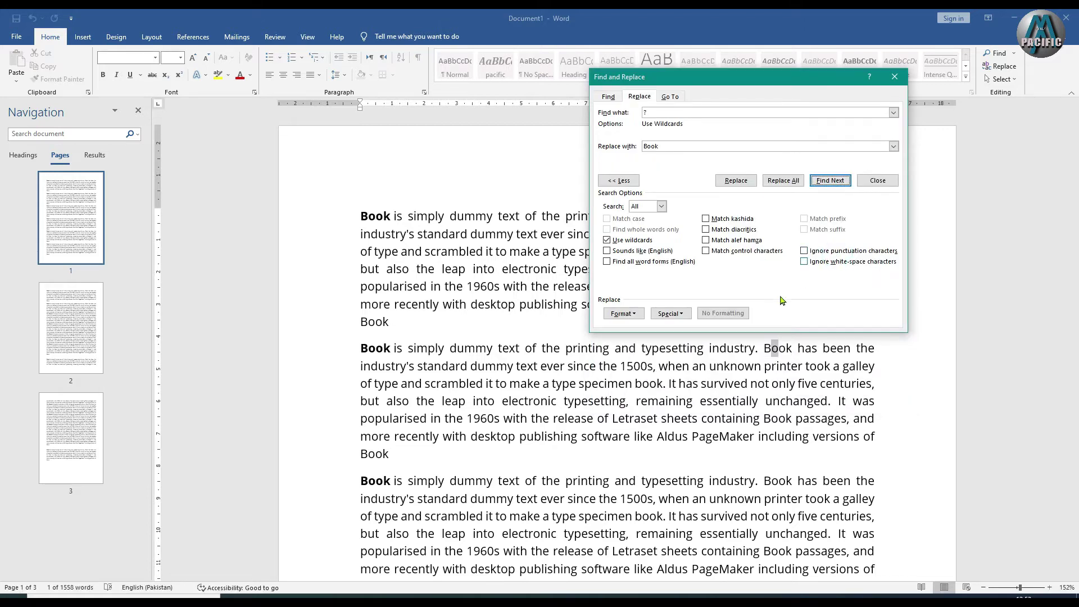
{"action": "left_click", "coordinate": [825, 180]}
{"action": "left_click", "coordinate": [824, 181]}
{"action": "left_click", "coordinate": [828, 184]}
{"action": "left_click", "coordinate": [828, 184]}
{"action": "left_click", "coordinate": [828, 184]}
{"action": "left_click", "coordinate": [829, 184]}
{"action": "left_click", "coordinate": [829, 184]}
{"action": "left_click", "coordinate": [828, 181]}
{"action": "left_click", "coordinate": [829, 181]}
{"action": "left_click", "coordinate": [829, 181]}
{"action": "left_click", "coordinate": [829, 180]}
{"action": "left_click", "coordinate": [828, 180]}
{"action": "left_click", "coordinate": [828, 181]}
{"action": "left_click", "coordinate": [828, 180]}
{"action": "left_click", "coordinate": [829, 180]}
{"action": "left_click", "coordinate": [828, 180]}
{"action": "left_click", "coordinate": [828, 180]}
{"action": "left_click", "coordinate": [829, 180]}
{"action": "left_click", "coordinate": [828, 180]}
{"action": "left_click", "coordinate": [829, 180]}
{"action": "left_click", "coordinate": [829, 181]}
{"action": "left_click", "coordinate": [829, 181]}
{"action": "left_click", "coordinate": [828, 181]}
{"action": "left_click", "coordinate": [829, 180]}
Step: View the search history, switch to the Find tab, and close the dialog
{"action": "left_click", "coordinate": [893, 113]}
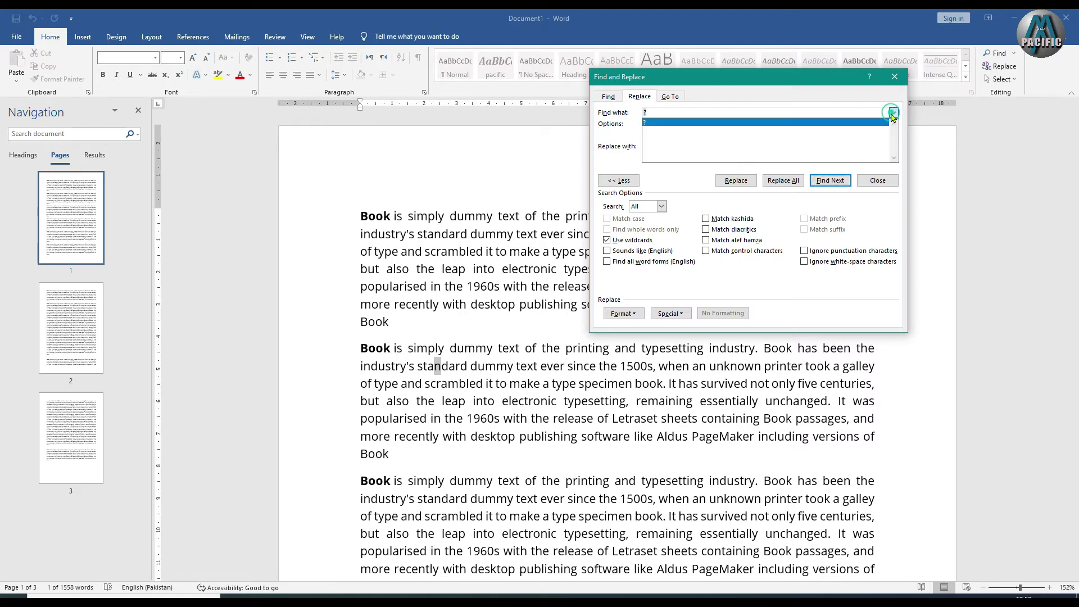
{"action": "left_click", "coordinate": [608, 96]}
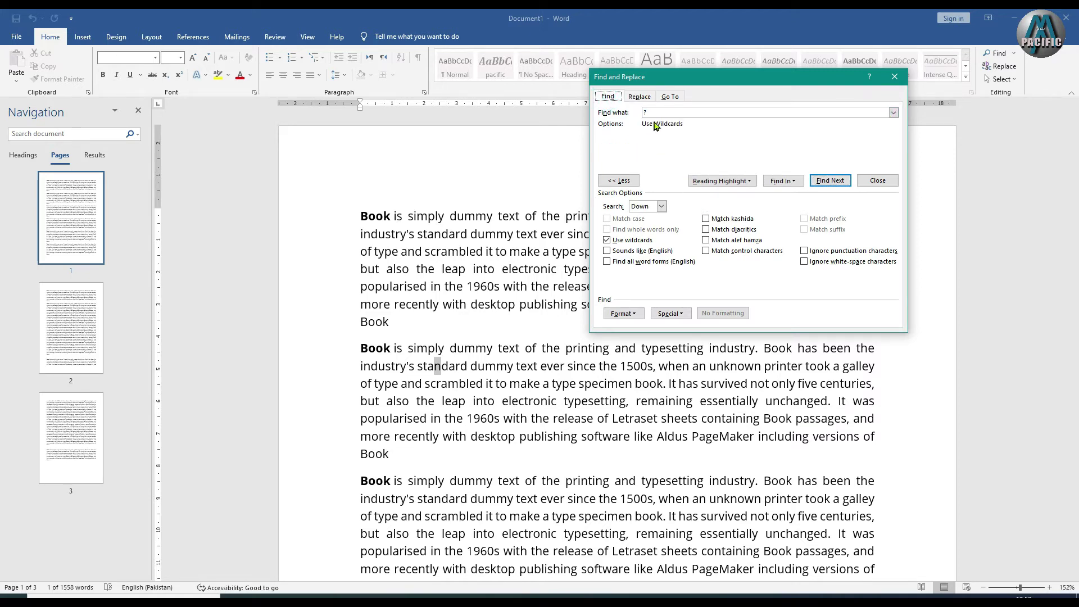
{"action": "left_click", "coordinate": [894, 77]}
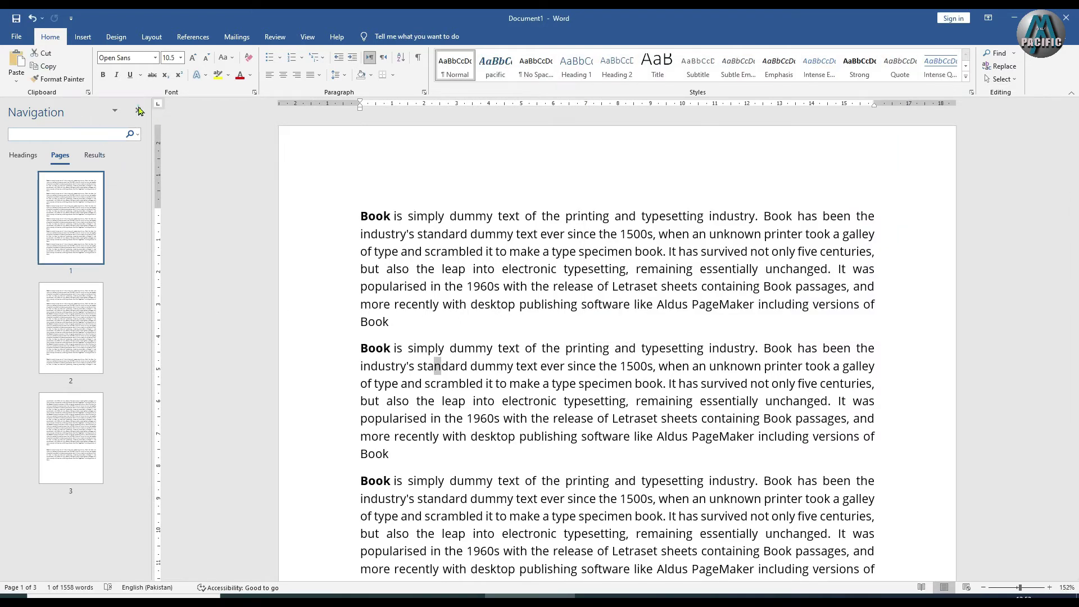
Step: Reopen the Navigation pane, search for 'book' (18 matches), and bring up Find and Replace
{"action": "left_click", "coordinate": [139, 111]}
{"action": "left_click", "coordinate": [995, 53]}
{"action": "type", "text": "book"}
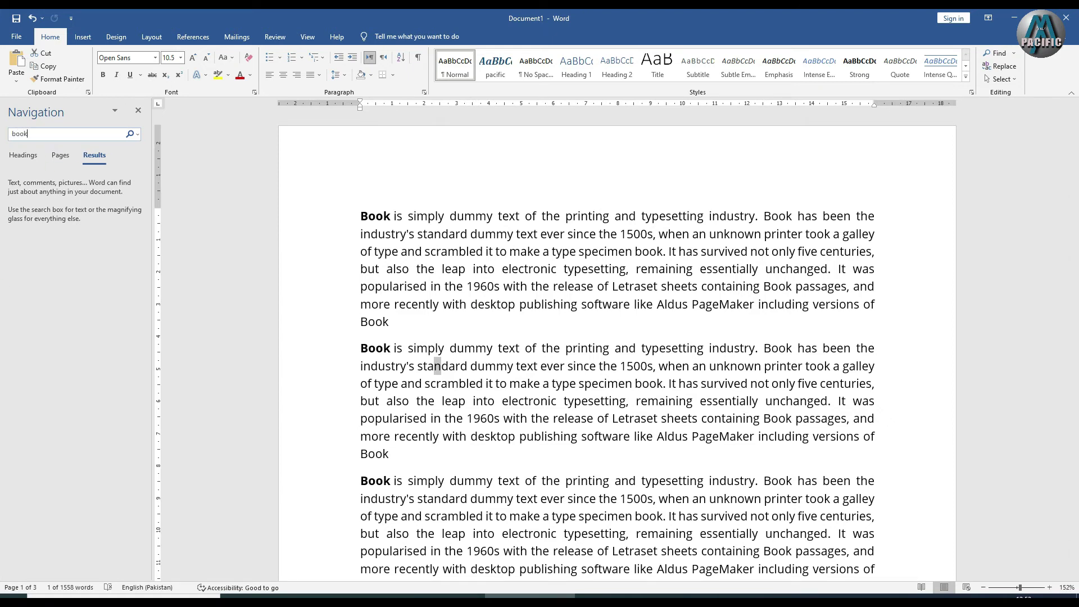
{"action": "left_click", "coordinate": [133, 136]}
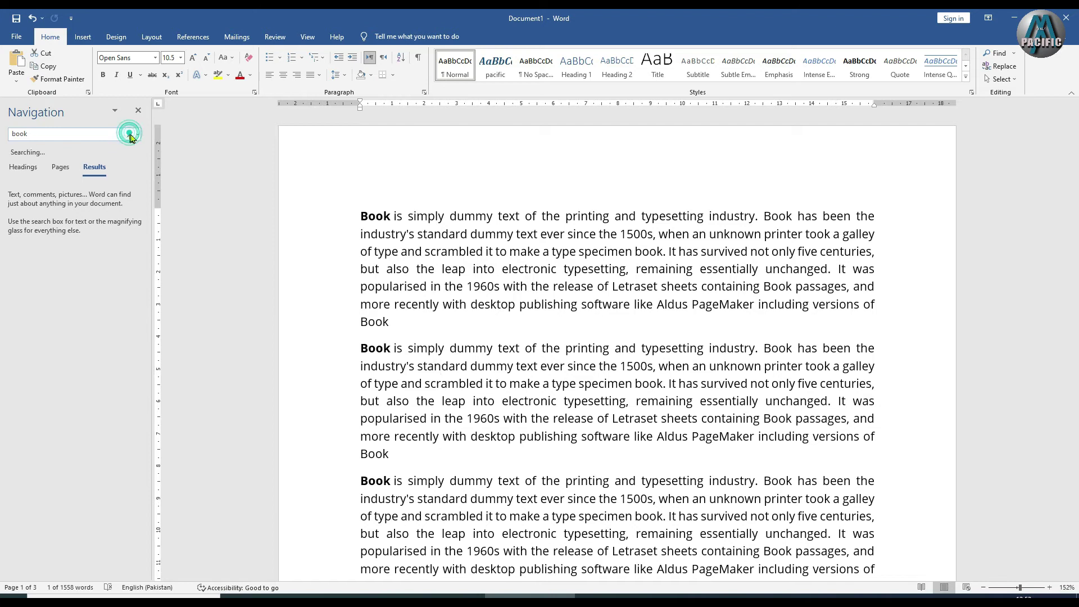
{"action": "scroll", "coordinate": [421, 340], "scroll_direction": "down", "scroll_amount": 2}
{"action": "left_click", "coordinate": [67, 131]}
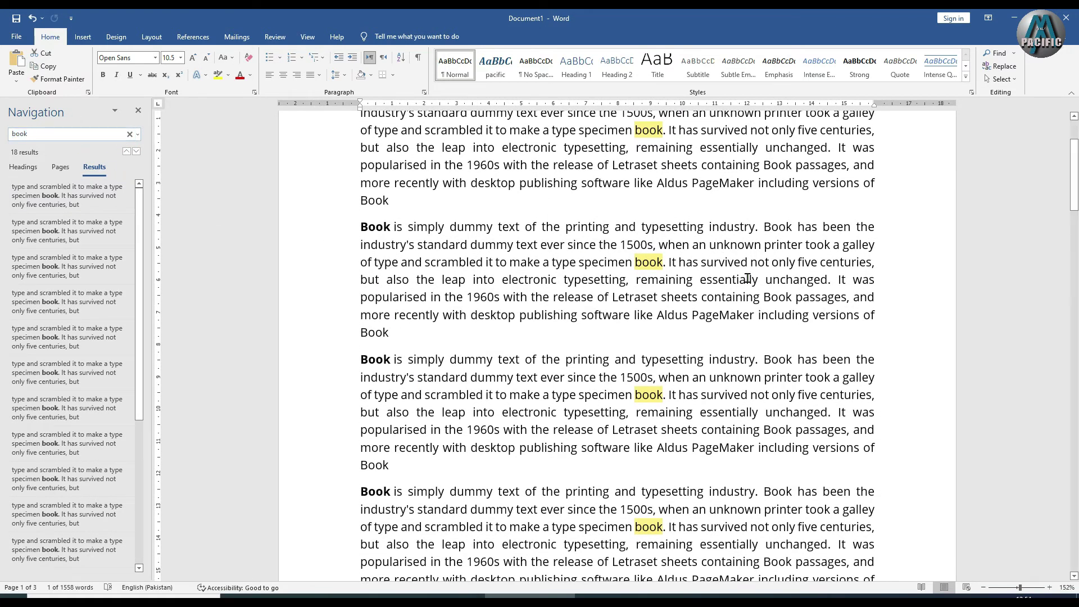
{"action": "scroll", "coordinate": [790, 335], "scroll_direction": "up", "scroll_amount": 2}
{"action": "scroll", "coordinate": [789, 334], "scroll_direction": "up", "scroll_amount": 1}
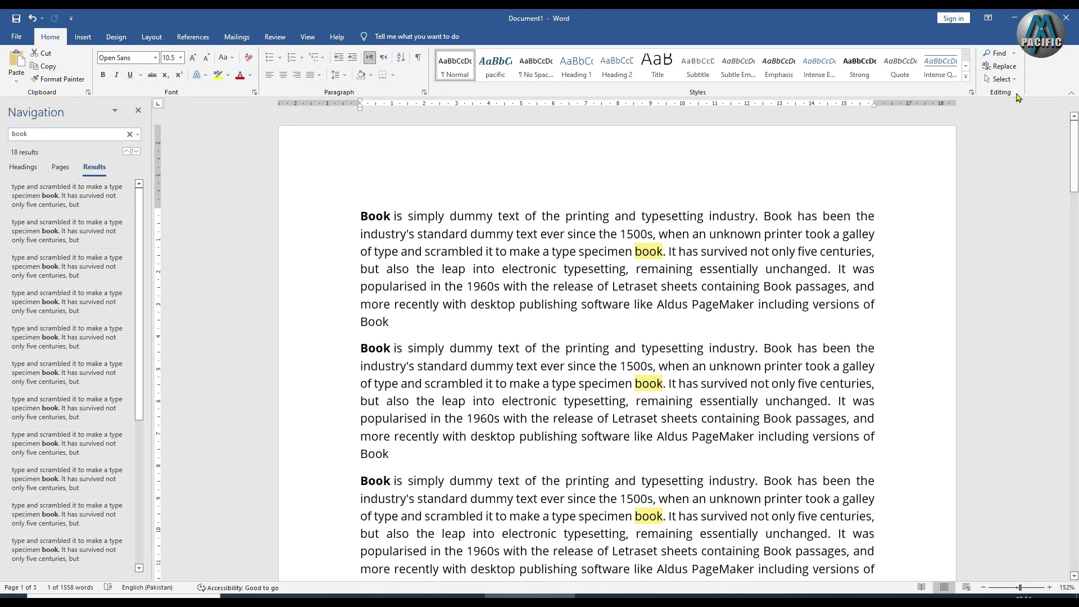
{"action": "left_click", "coordinate": [1003, 66]}
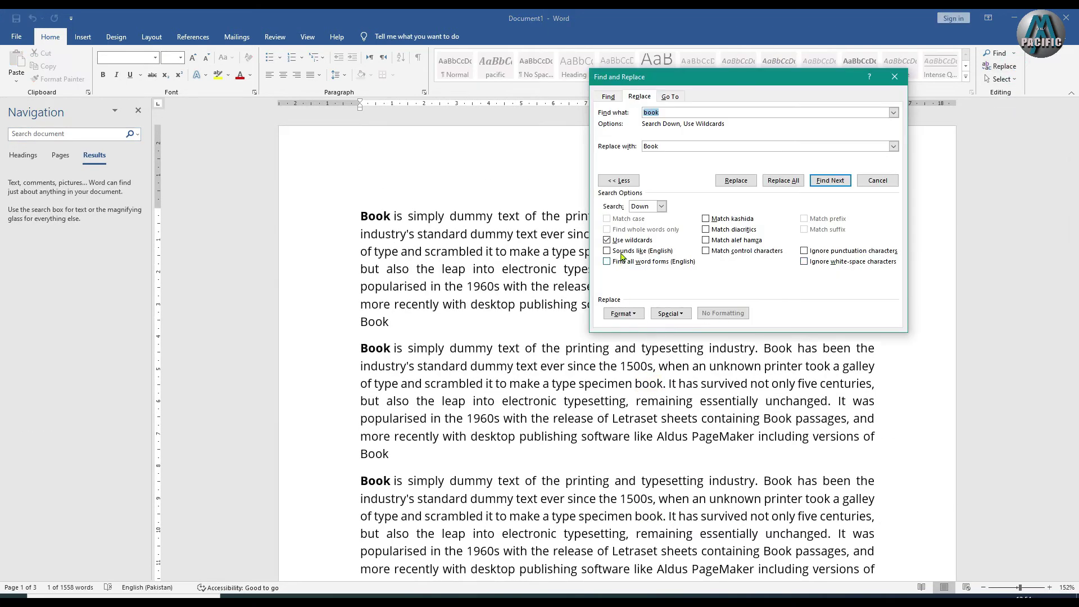
Step: Turn off Use wildcards, turn on Match case, and step through several 'book' matches
{"action": "left_click", "coordinate": [608, 241]}
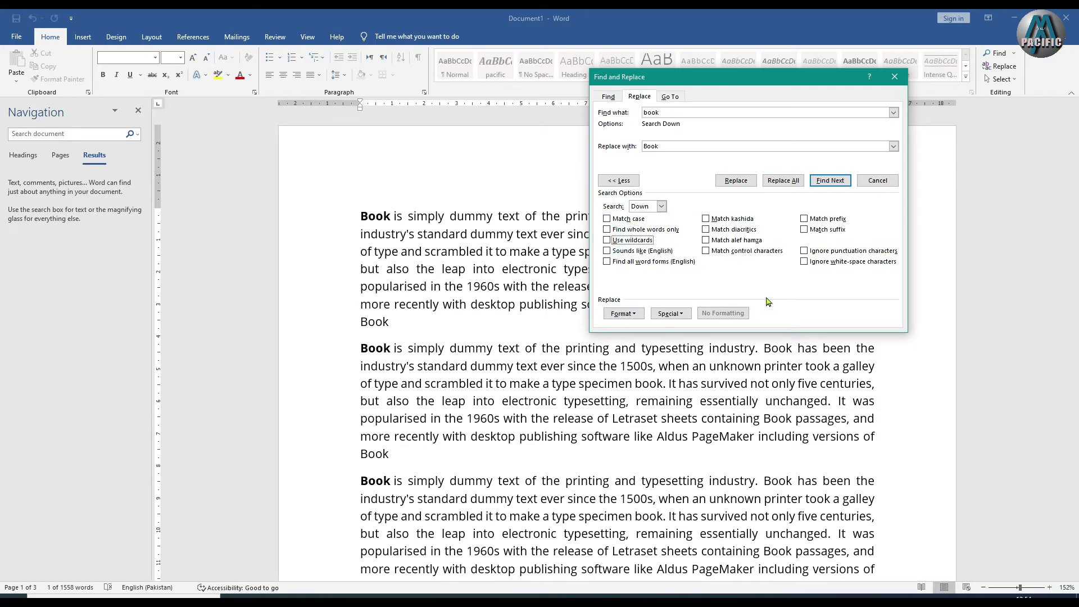
{"action": "left_click", "coordinate": [607, 219]}
{"action": "left_click", "coordinate": [607, 219]}
{"action": "left_click", "coordinate": [607, 219]}
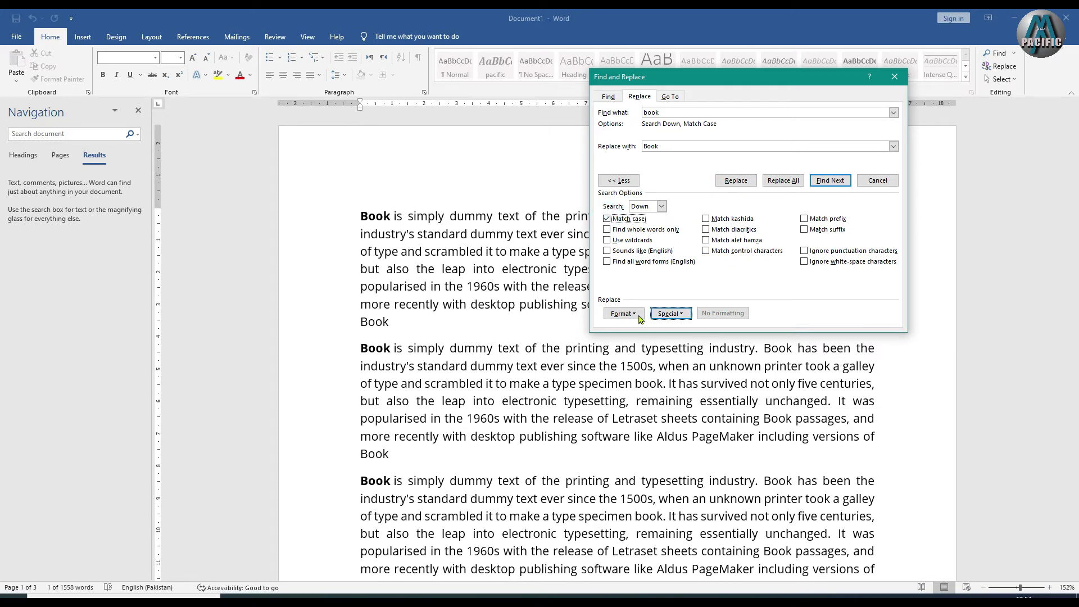
{"action": "left_click", "coordinate": [831, 182]}
{"action": "left_click", "coordinate": [832, 181]}
{"action": "left_click", "coordinate": [831, 181]}
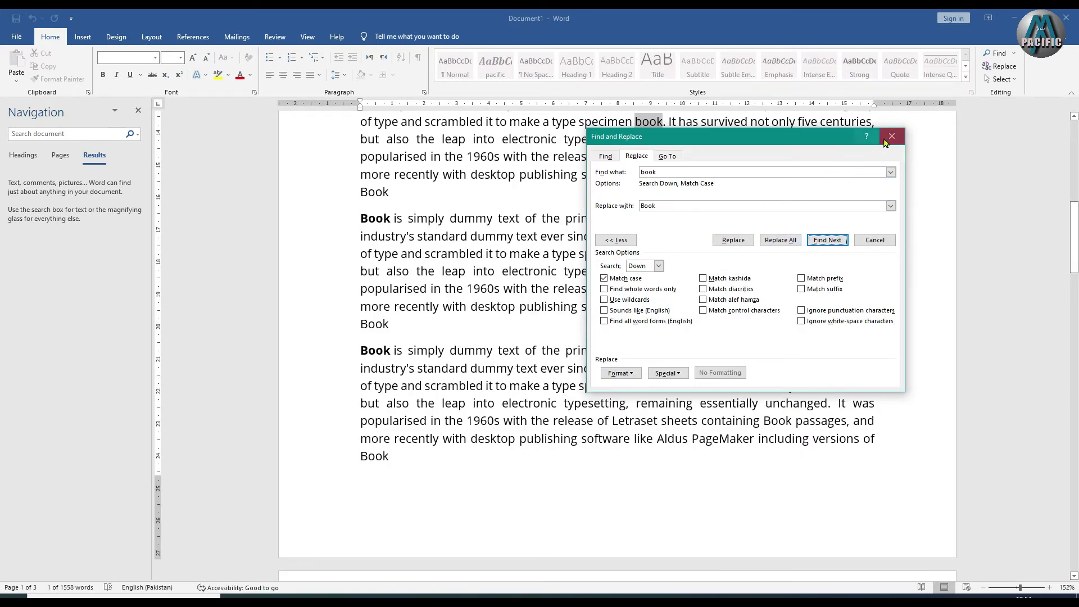
Step: Close the dialog and rerun the Navigation search so all 18 'book' matches are highlighted
{"action": "left_click", "coordinate": [891, 136]}
{"action": "left_click", "coordinate": [995, 53]}
{"action": "left_click", "coordinate": [130, 133]}
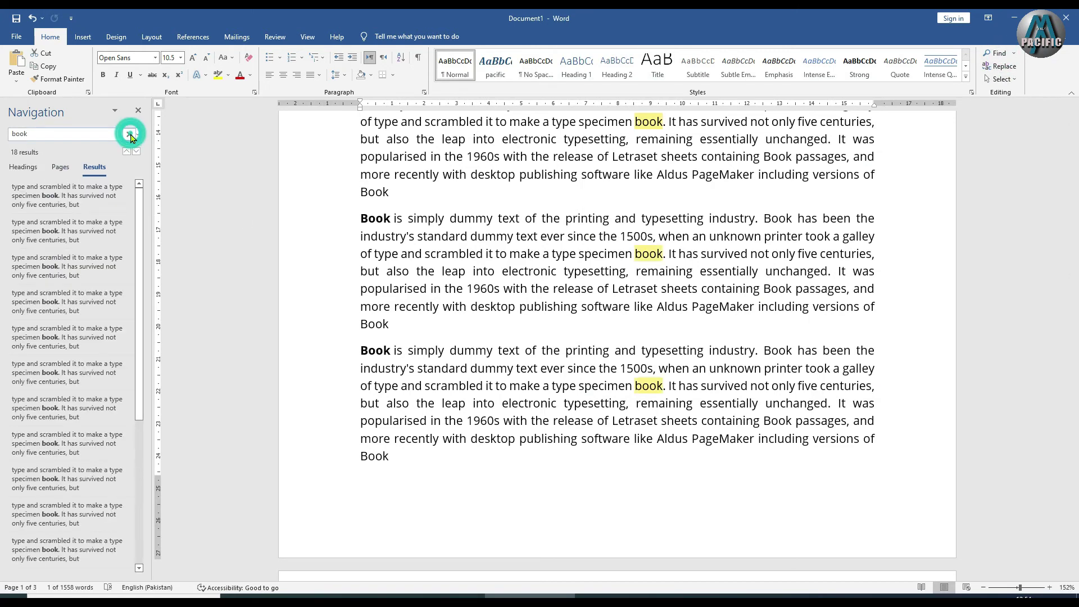
{"action": "scroll", "coordinate": [966, 119], "scroll_direction": "up", "scroll_amount": 1}
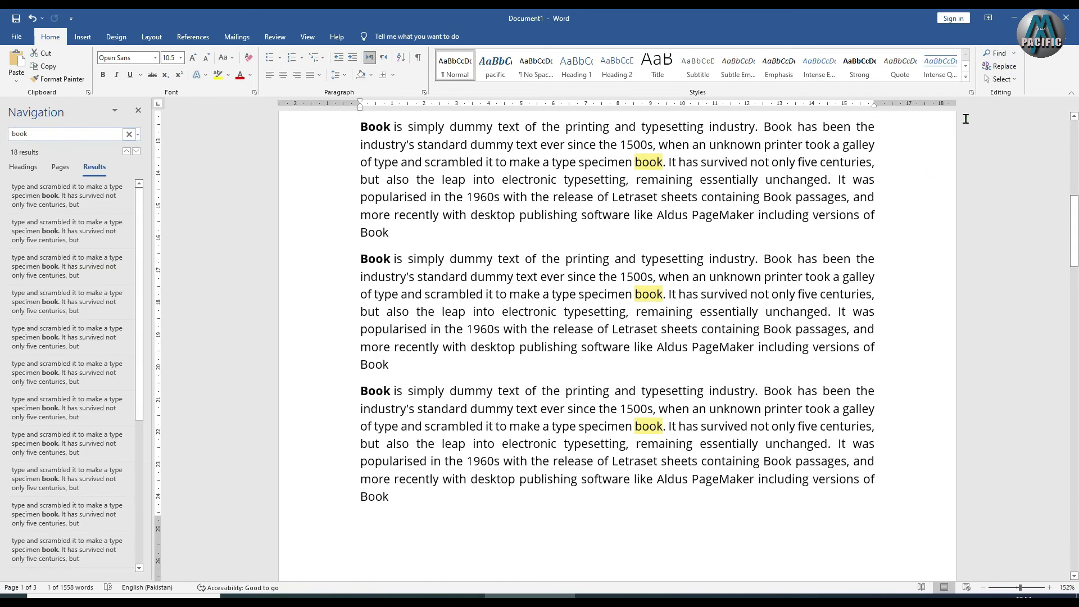
{"action": "left_click", "coordinate": [1004, 66]}
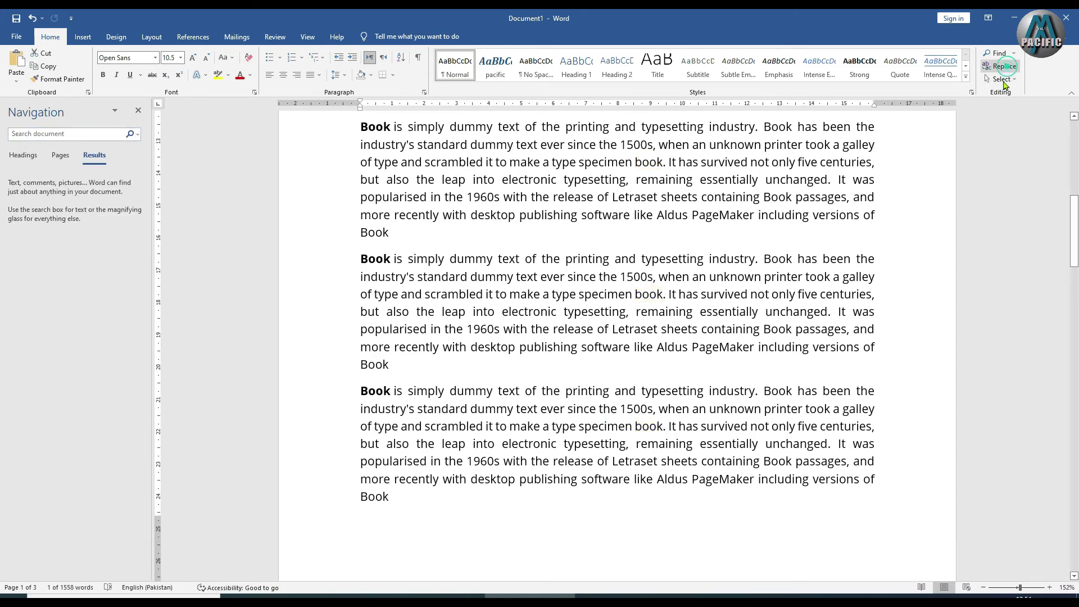
{"action": "left_click", "coordinate": [601, 318]}
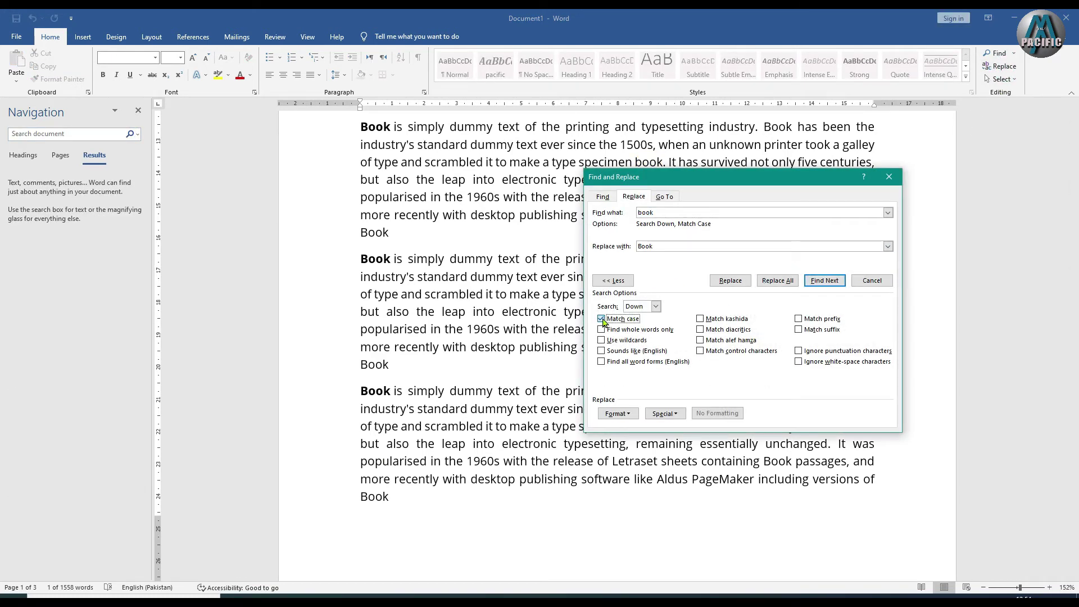
{"action": "left_click", "coordinate": [613, 280]}
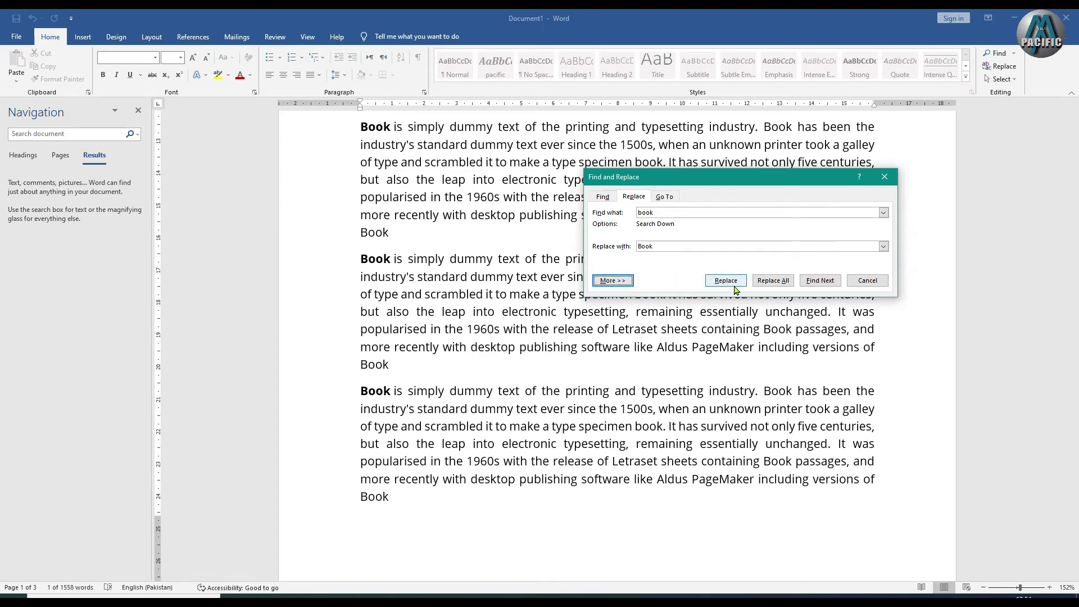
{"action": "left_click", "coordinate": [822, 280]}
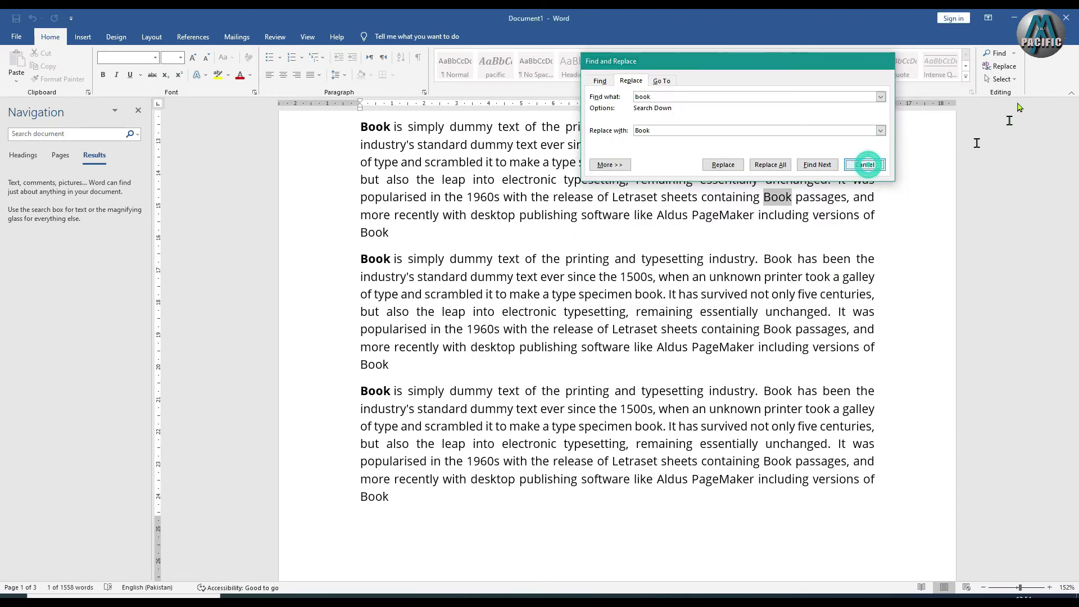
{"action": "left_click", "coordinate": [865, 165]}
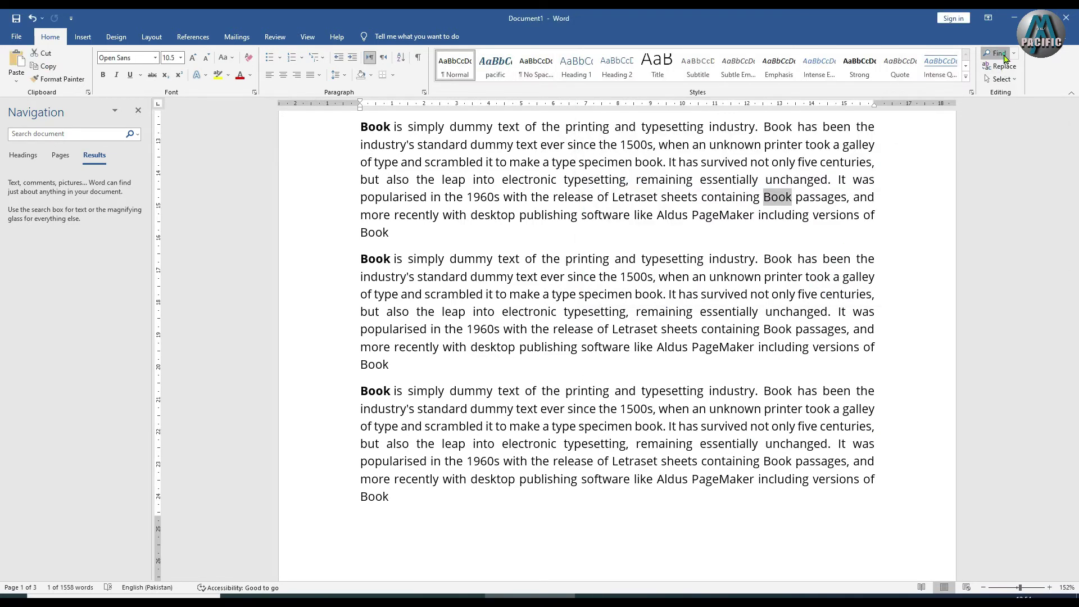
{"action": "left_click", "coordinate": [127, 136]}
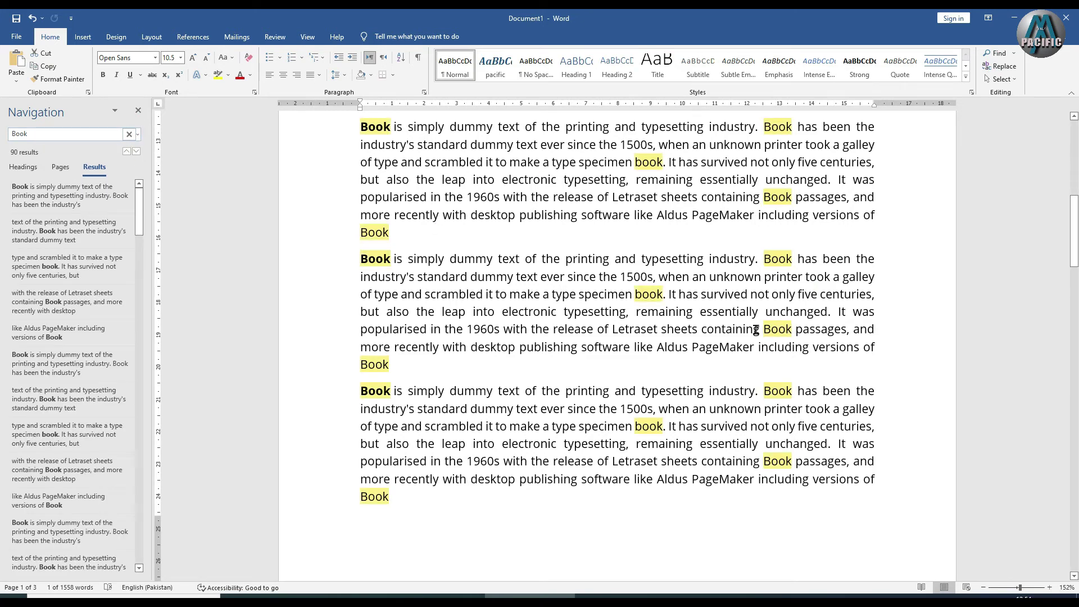
{"action": "scroll", "coordinate": [660, 446], "scroll_direction": "up", "scroll_amount": 3}
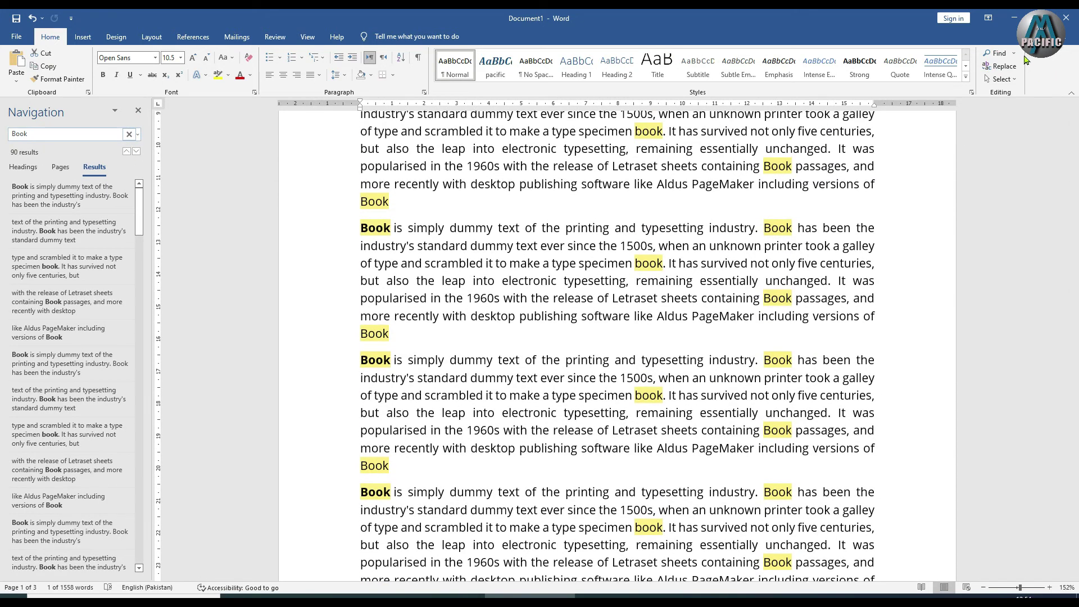
{"action": "left_click", "coordinate": [1003, 66]}
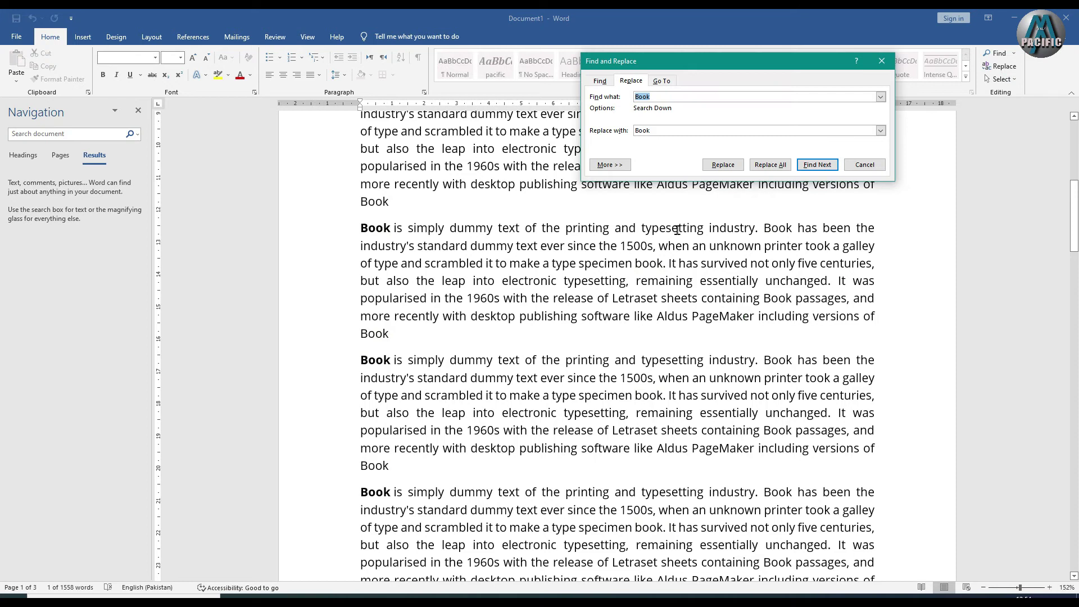
{"action": "key", "text": "Return"}
{"action": "left_click", "coordinate": [865, 165]}
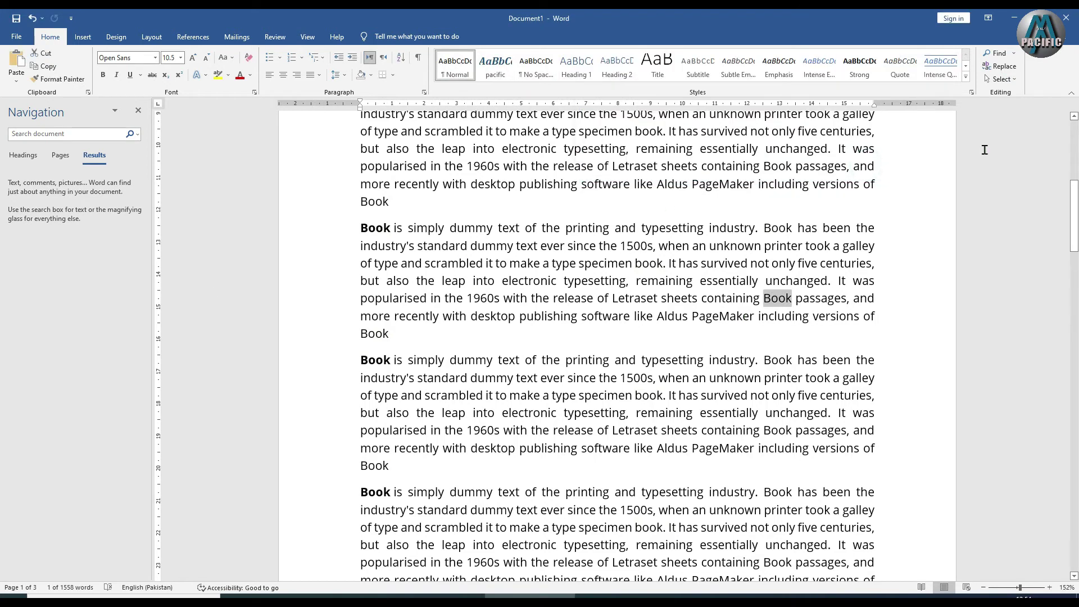
{"action": "left_click", "coordinate": [70, 135]}
{"action": "type", "text": "Book"}
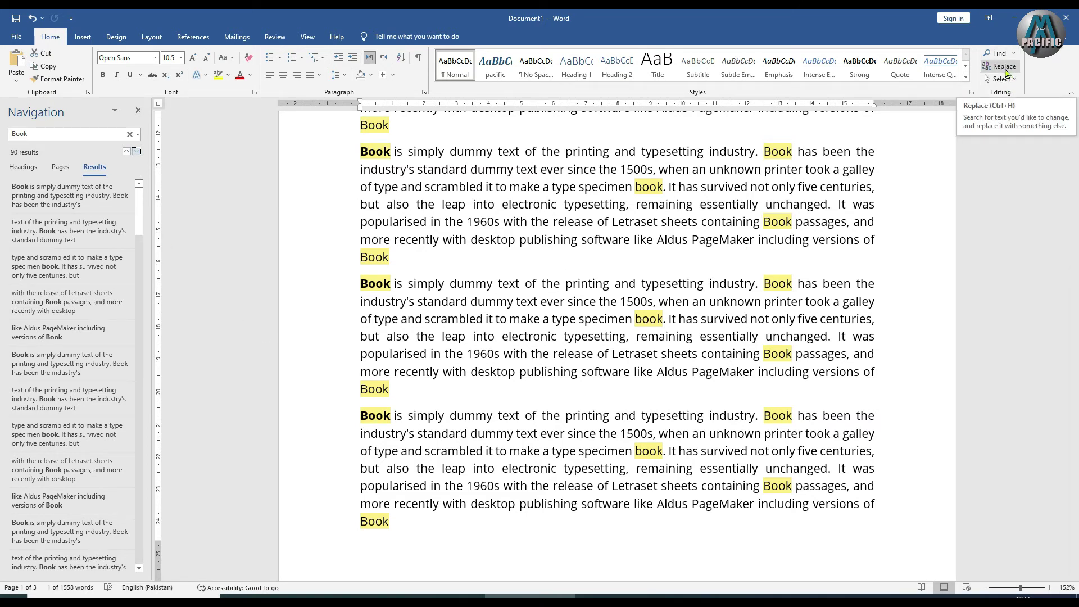
Step: In Find and Replace, select the old 'Book' replacement text to overwrite it with 'PAK'
{"action": "left_click", "coordinate": [1004, 66]}
{"action": "left_click", "coordinate": [662, 129]}
{"action": "left_click_drag", "start_coordinate": [662, 127], "coordinate": [602, 136]}
{"action": "type", "text": "PAK"}
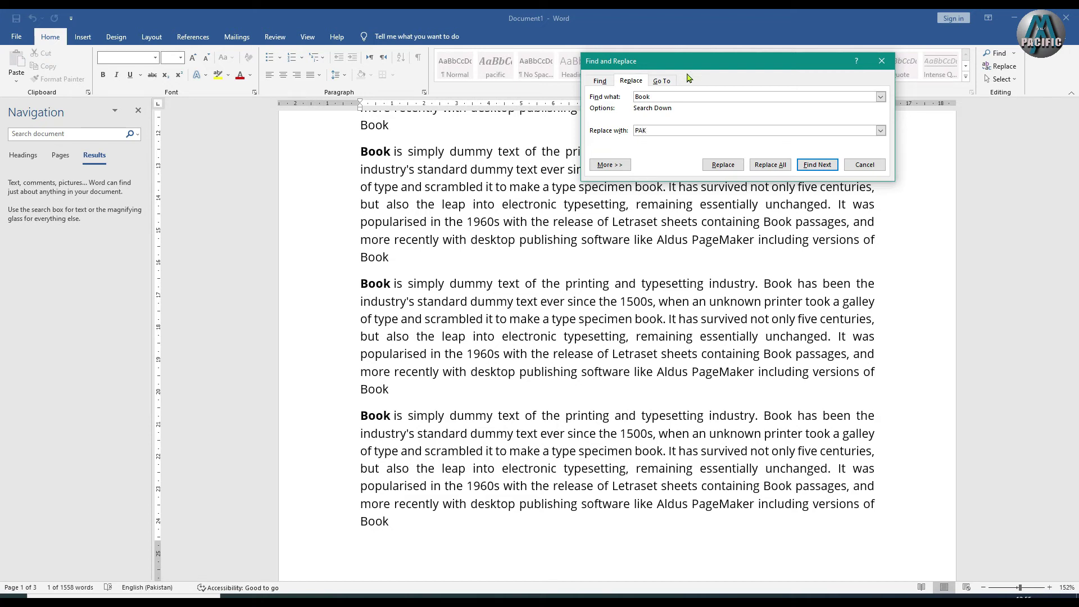
Step: Replace all occurrences with 'PAK', continuing from the beginning and confirming 90 replacements
{"action": "left_click", "coordinate": [770, 164]}
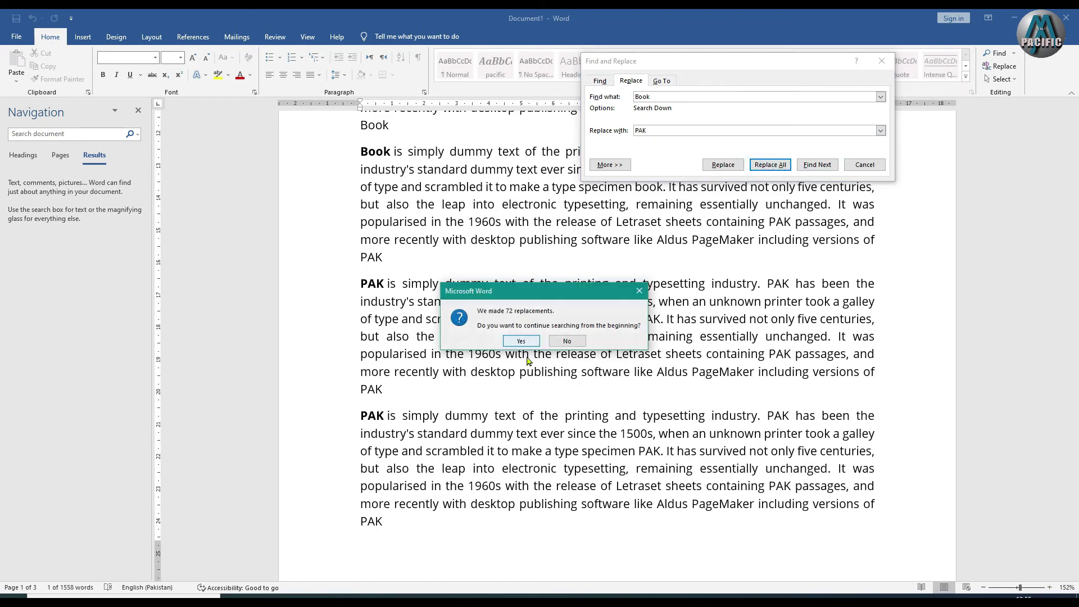
{"action": "left_click", "coordinate": [521, 341]}
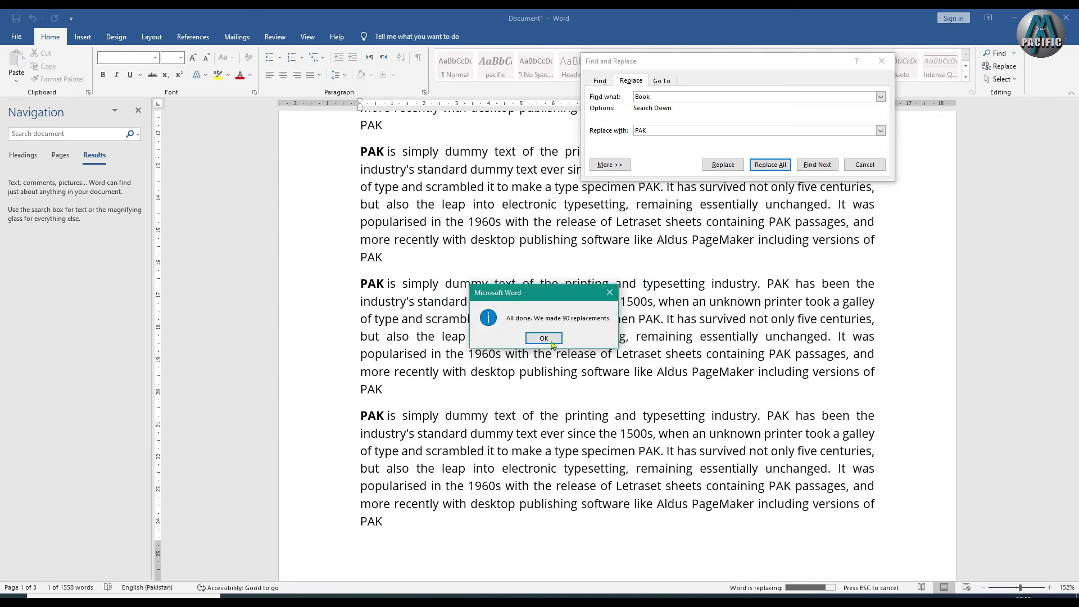
{"action": "left_click", "coordinate": [550, 340]}
{"action": "scroll", "coordinate": [619, 416], "scroll_direction": "up", "scroll_amount": 2}
{"action": "scroll", "coordinate": [610, 408], "scroll_direction": "up", "scroll_amount": 2}
{"action": "scroll", "coordinate": [607, 405], "scroll_direction": "up", "scroll_amount": 2}
{"action": "scroll", "coordinate": [607, 405], "scroll_direction": "up", "scroll_amount": 2}
{"action": "scroll", "coordinate": [606, 406], "scroll_direction": "up", "scroll_amount": 3}
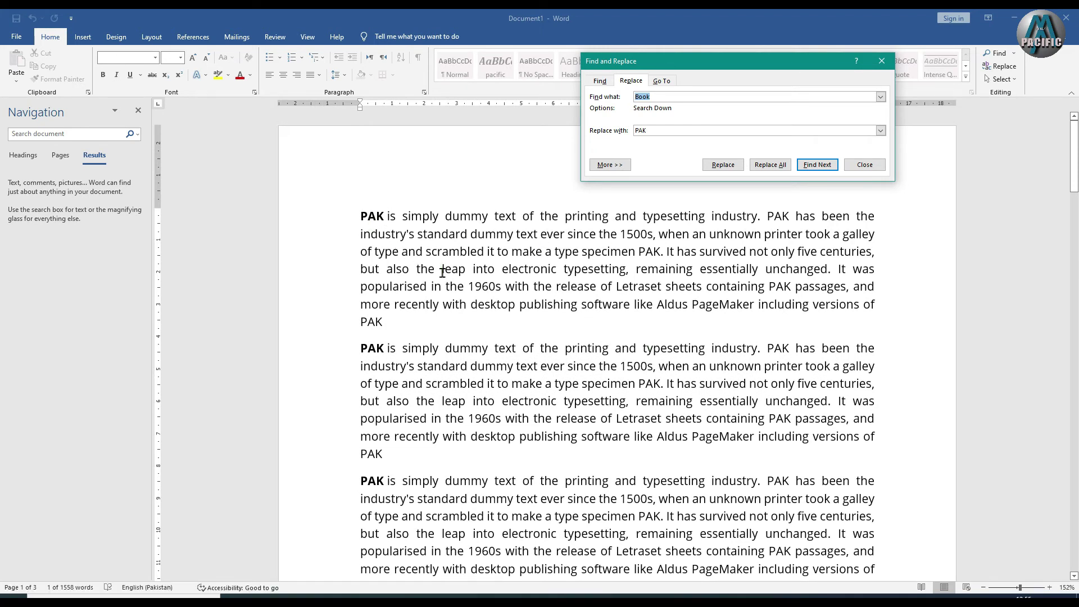
{"action": "left_click", "coordinate": [864, 165]}
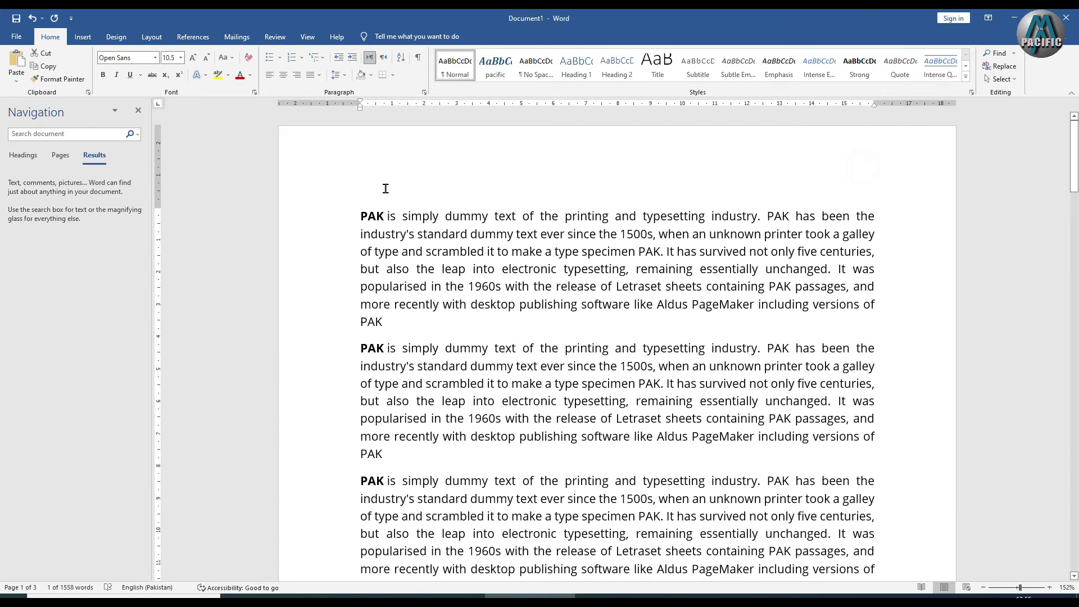
Step: Close the Navigation pane and select the entire document
{"action": "left_click", "coordinate": [139, 111]}
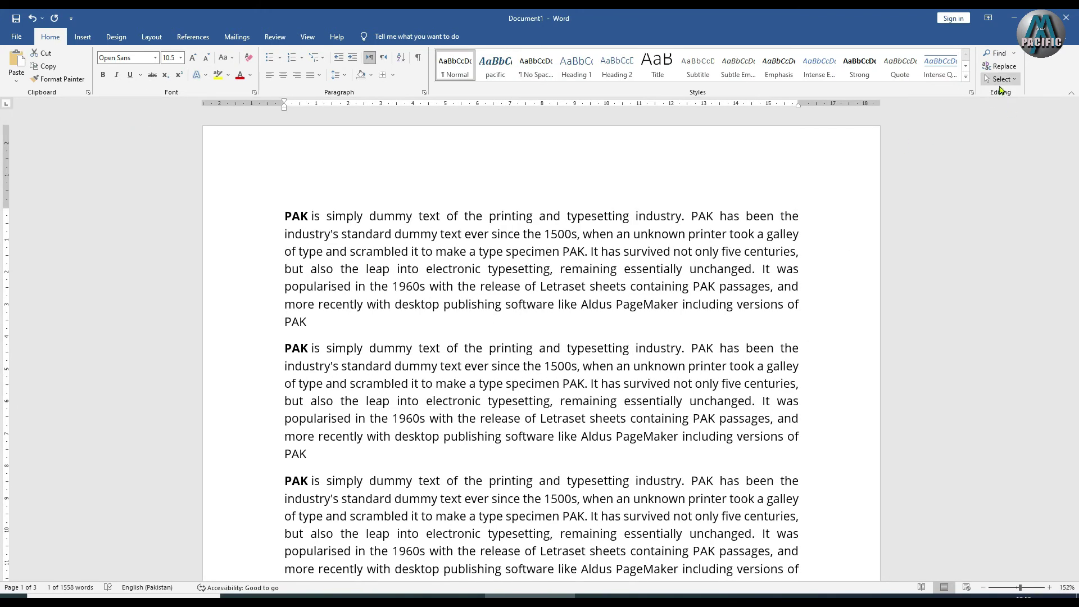
{"action": "left_click", "coordinate": [1010, 84]}
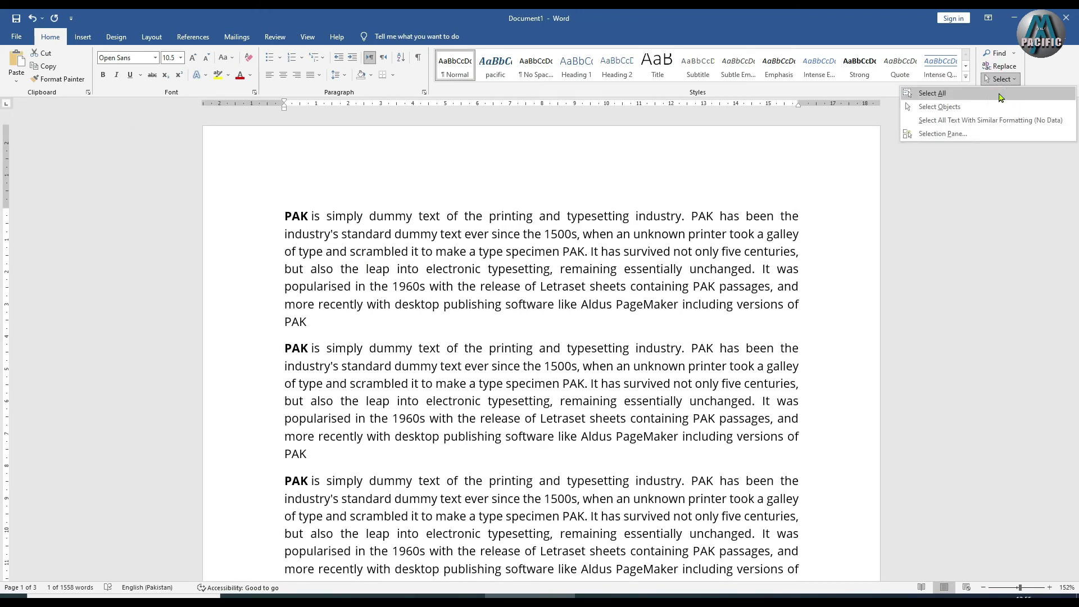
{"action": "left_click", "coordinate": [960, 93]}
{"action": "left_click", "coordinate": [988, 77]}
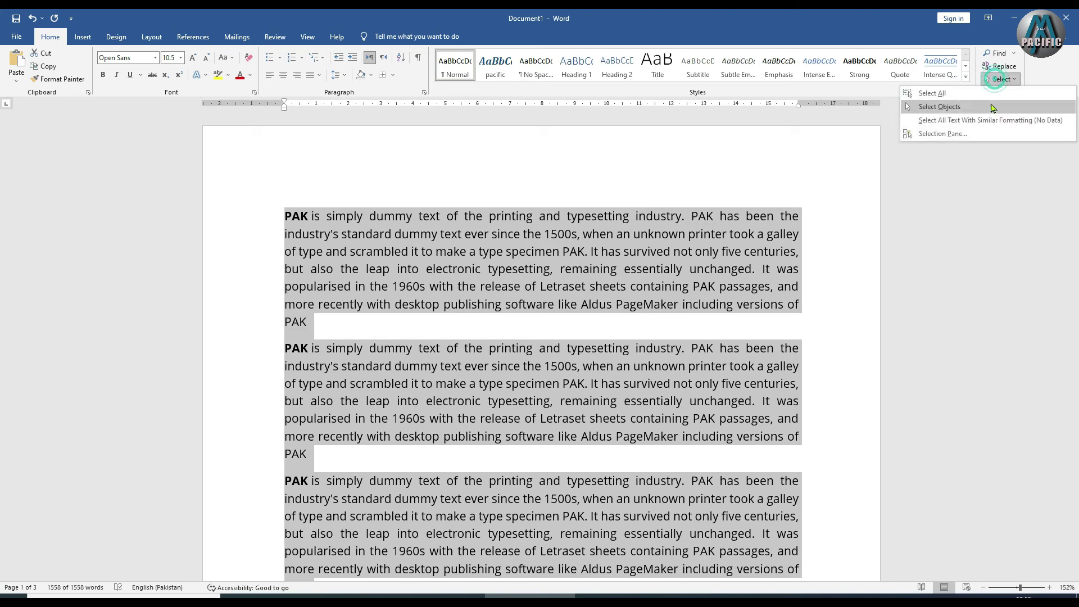
Step: Select all text with formatting similar to the bold PAK, then clear that selection
{"action": "left_click", "coordinate": [948, 108]}
{"action": "left_click", "coordinate": [1001, 79]}
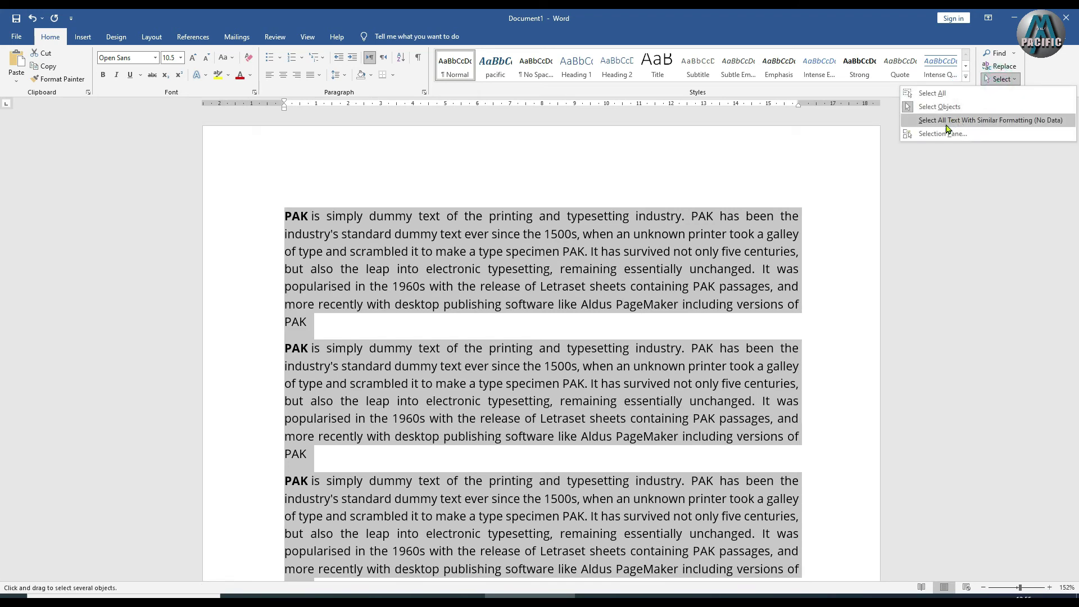
{"action": "left_click", "coordinate": [950, 120]}
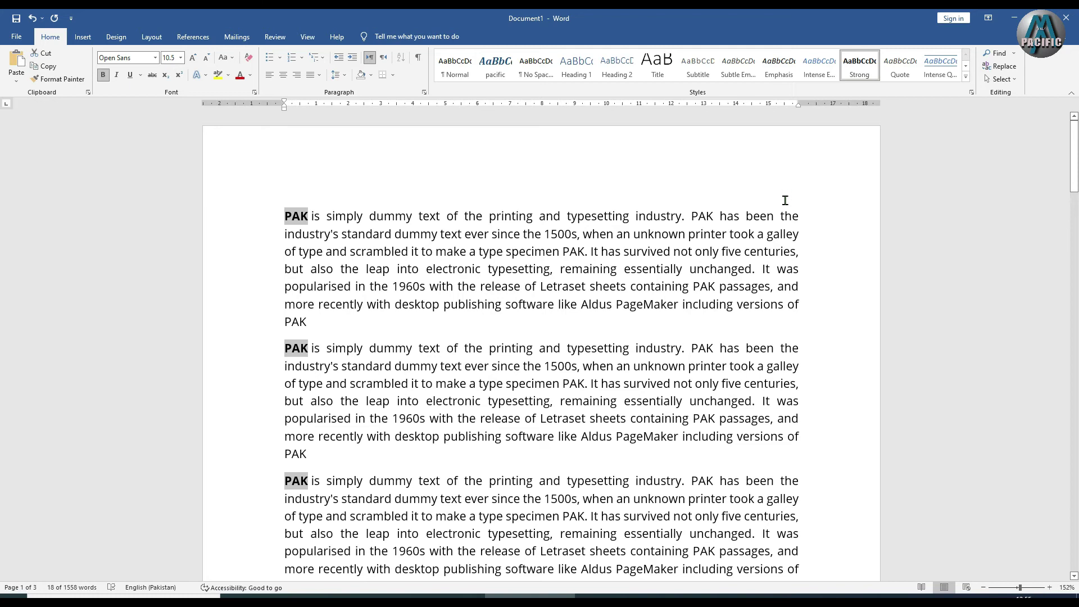
{"action": "scroll", "coordinate": [459, 350], "scroll_direction": "down", "scroll_amount": 2}
{"action": "left_click", "coordinate": [1001, 78]}
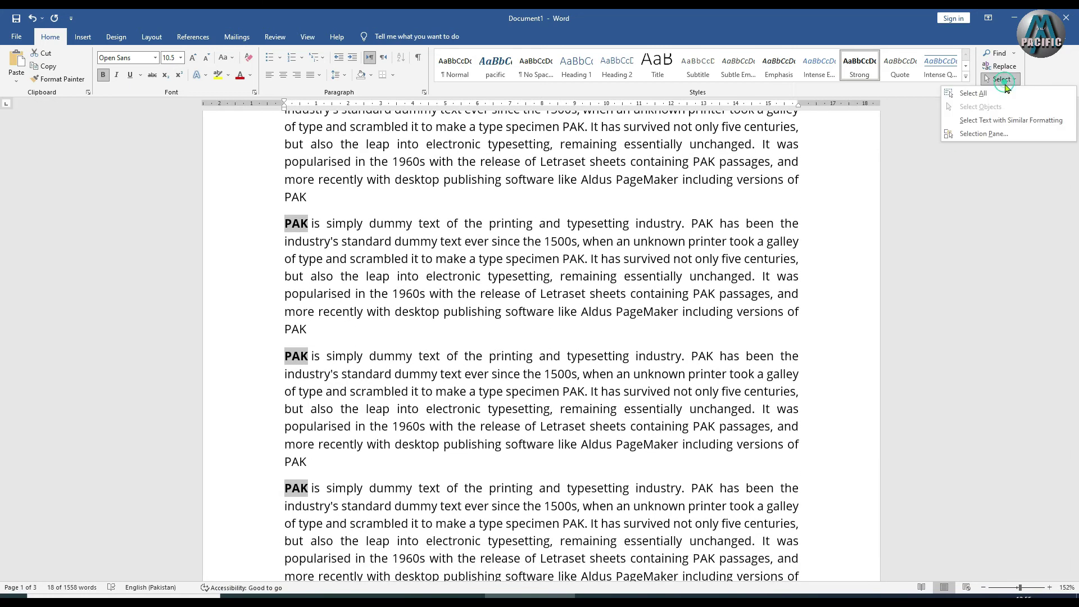
{"action": "left_click", "coordinate": [1036, 125]}
Step: Select the phrase from 'a type specimen' to 'electronic typesetting'
{"action": "left_click", "coordinate": [621, 265]}
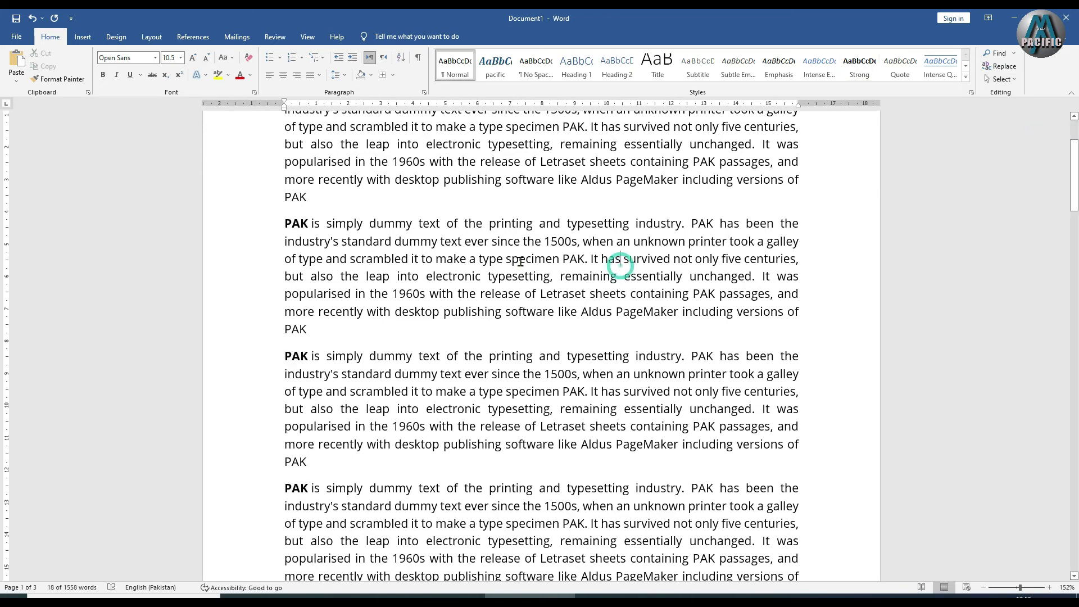
{"action": "scroll", "coordinate": [471, 180], "scroll_direction": "up", "scroll_amount": 1}
{"action": "left_click_drag", "start_coordinate": [471, 180], "coordinate": [549, 188]}
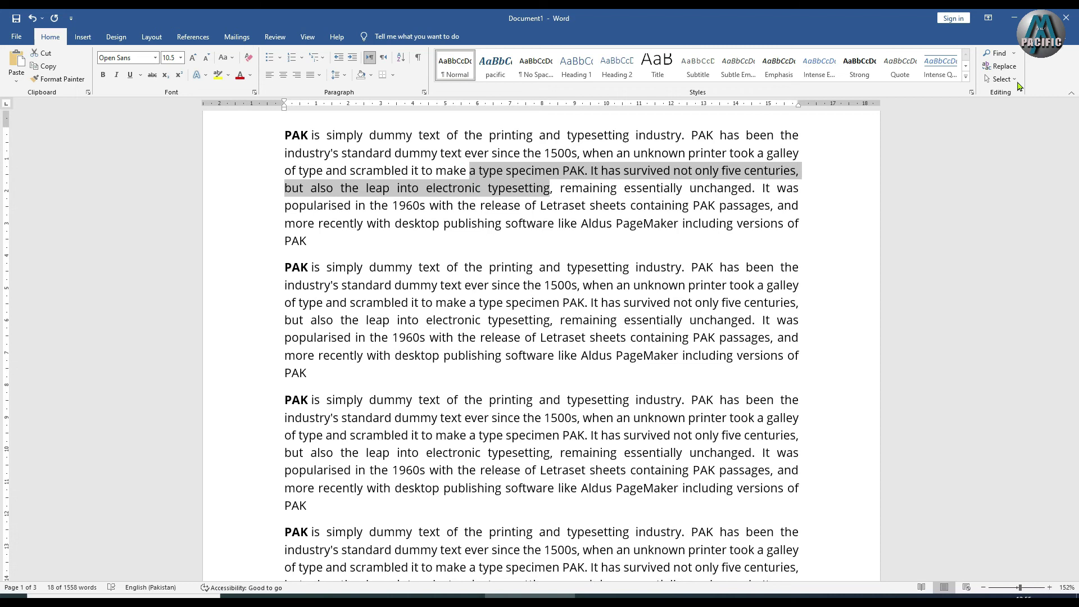
{"action": "left_click", "coordinate": [1011, 79]}
{"action": "left_click", "coordinate": [992, 121]}
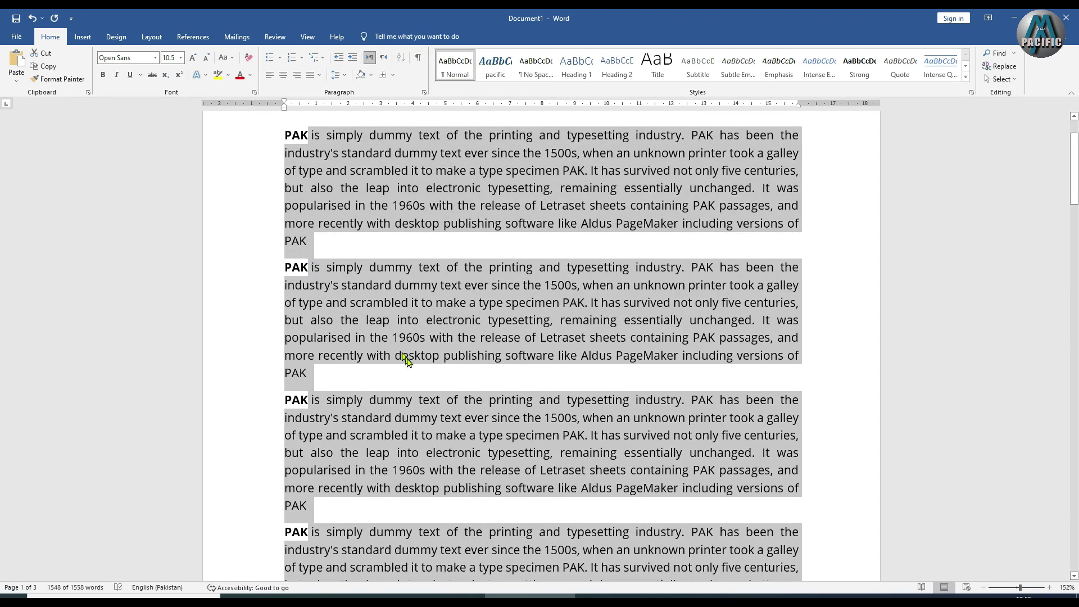
{"action": "scroll", "coordinate": [403, 358], "scroll_direction": "down", "scroll_amount": 1}
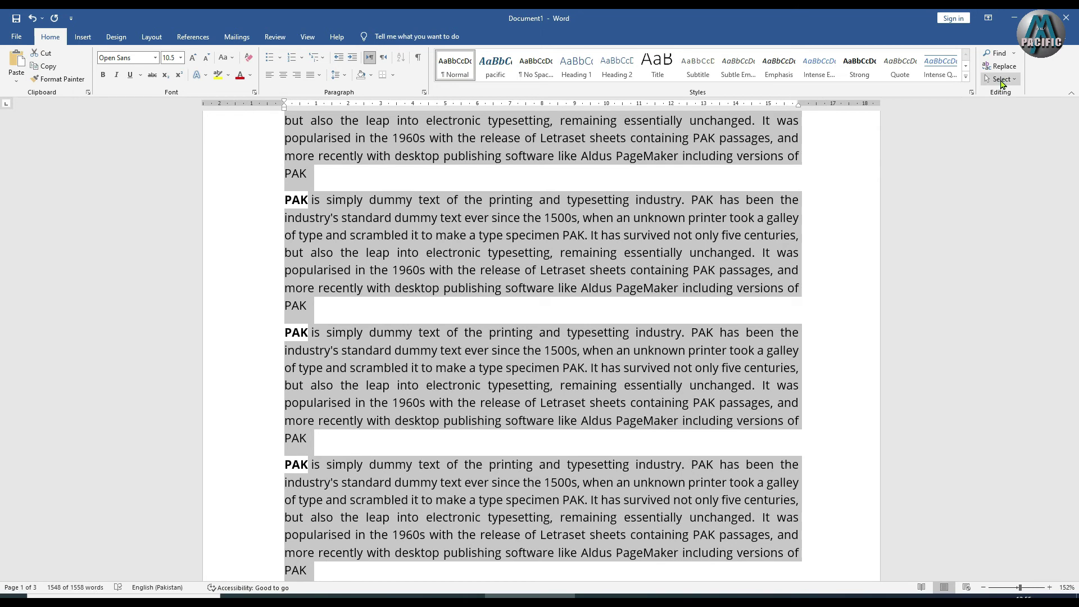
{"action": "left_click", "coordinate": [1003, 79]}
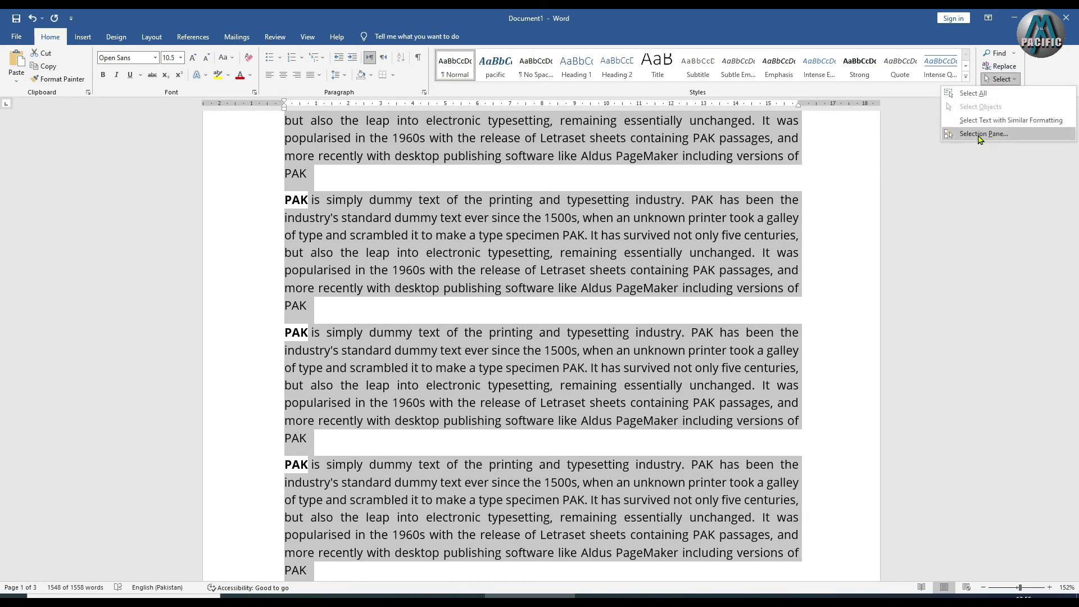
{"action": "left_click", "coordinate": [980, 135]}
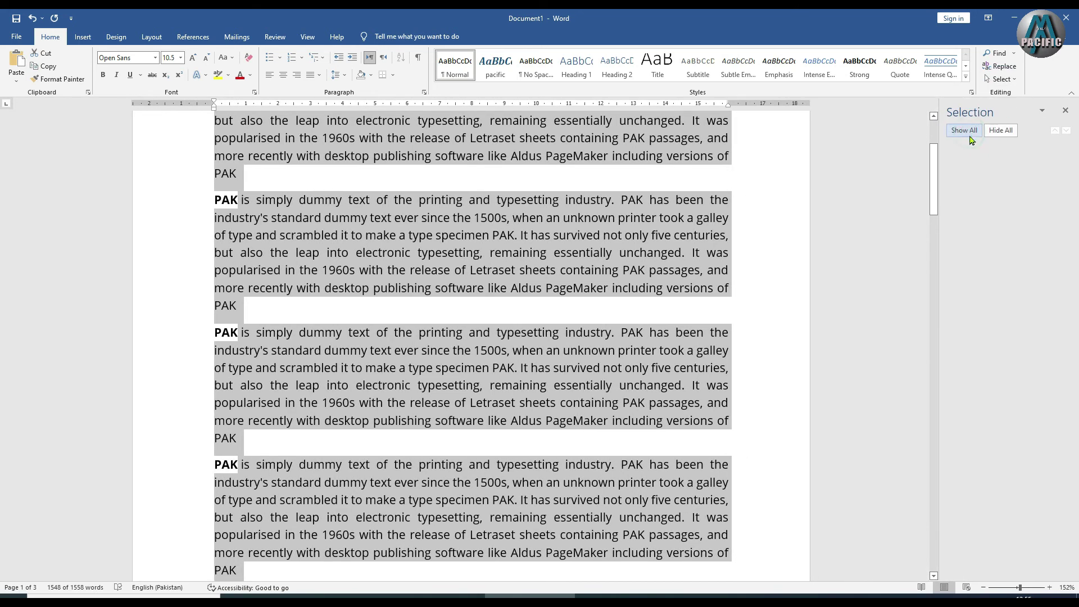
{"action": "left_click", "coordinate": [1065, 111]}
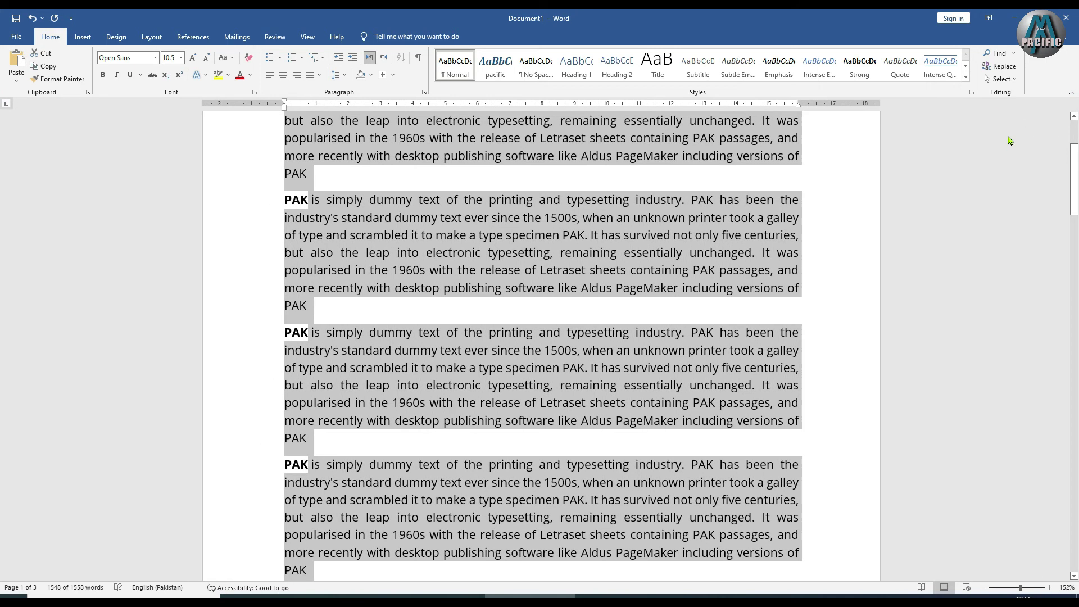
{"action": "left_click", "coordinate": [1001, 79]}
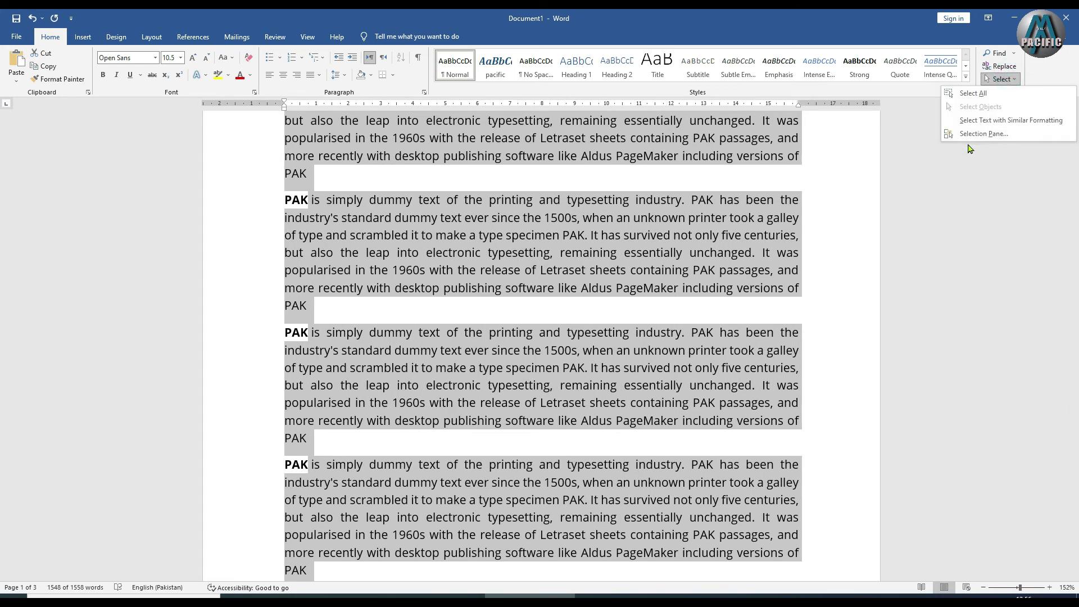
{"action": "left_click", "coordinate": [81, 37]}
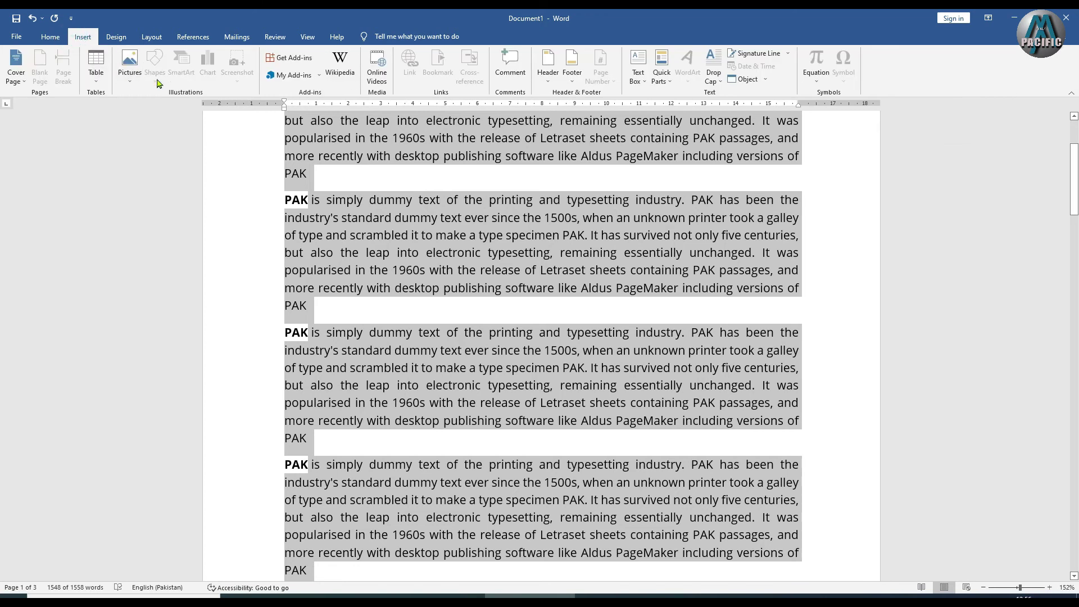
{"action": "left_click", "coordinate": [50, 37]}
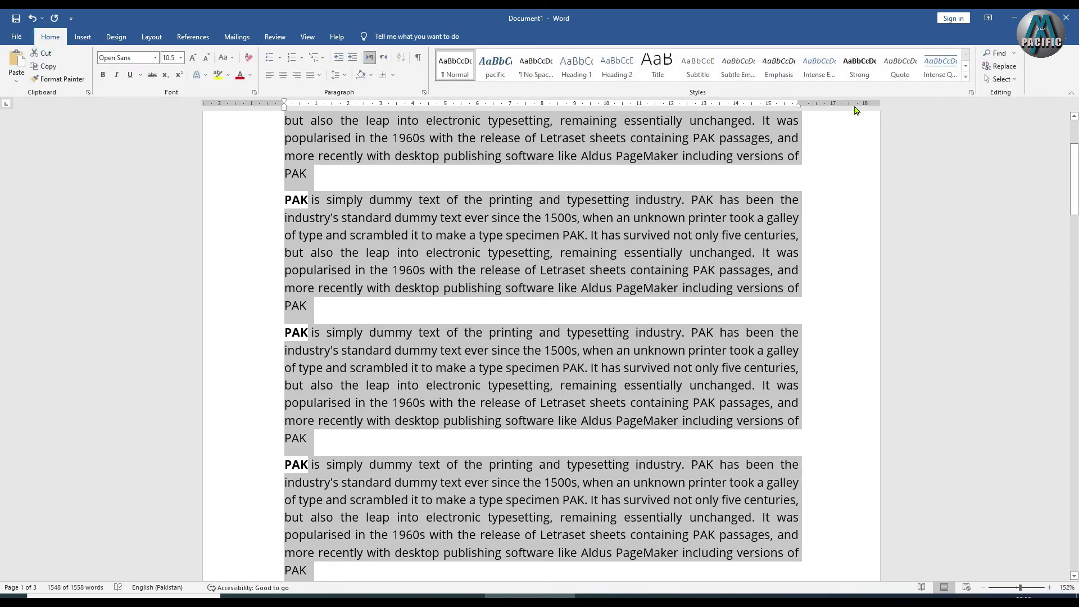
{"action": "left_click", "coordinate": [1001, 79]}
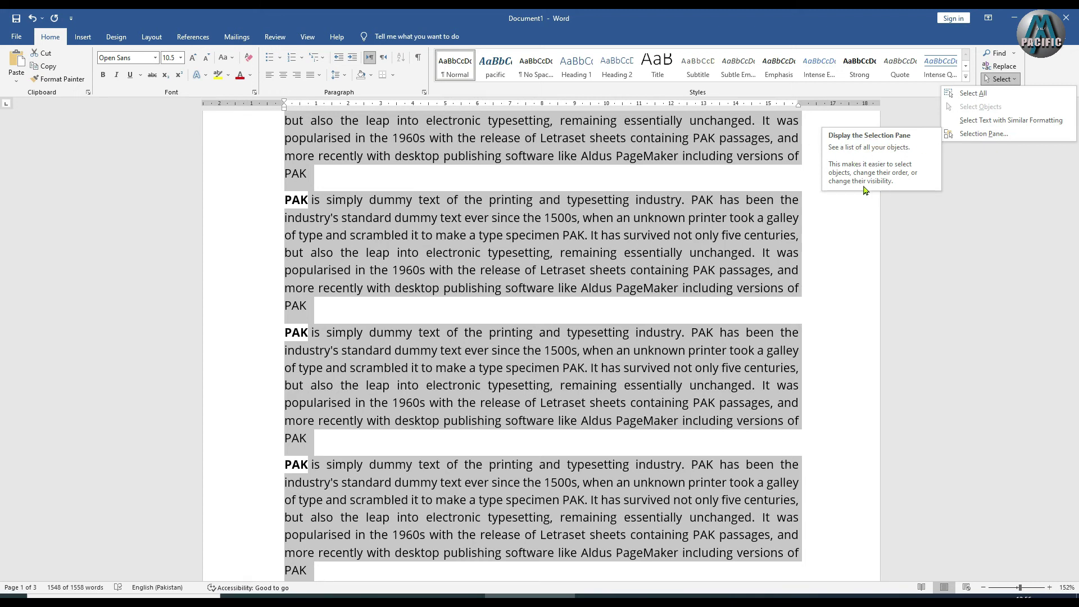
{"action": "left_click", "coordinate": [870, 214]}
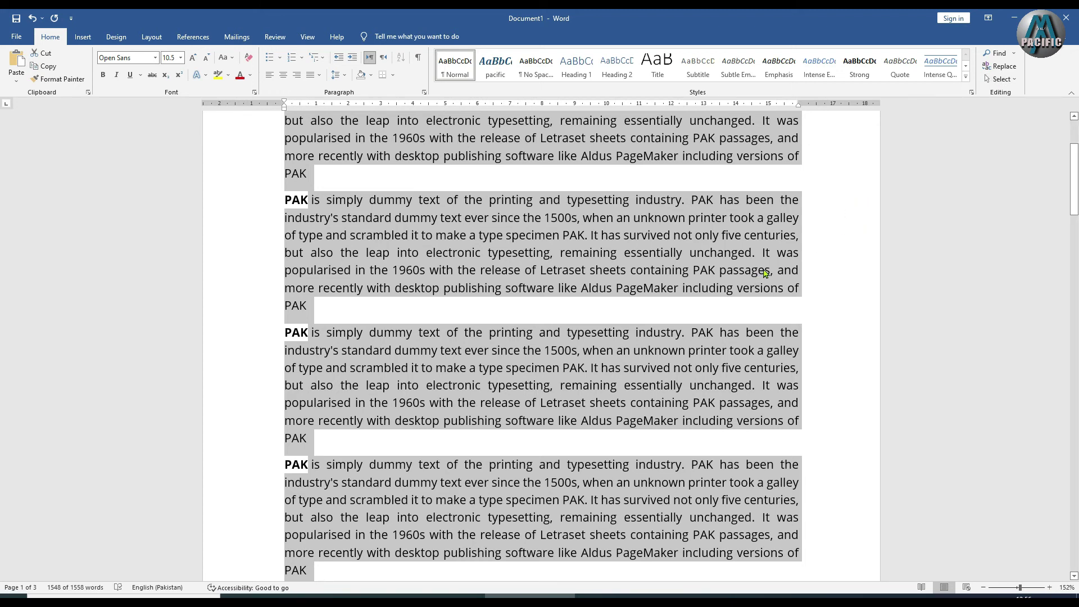
{"action": "scroll", "coordinate": [764, 273], "scroll_direction": "up", "scroll_amount": 3}
{"action": "left_click", "coordinate": [759, 269]}
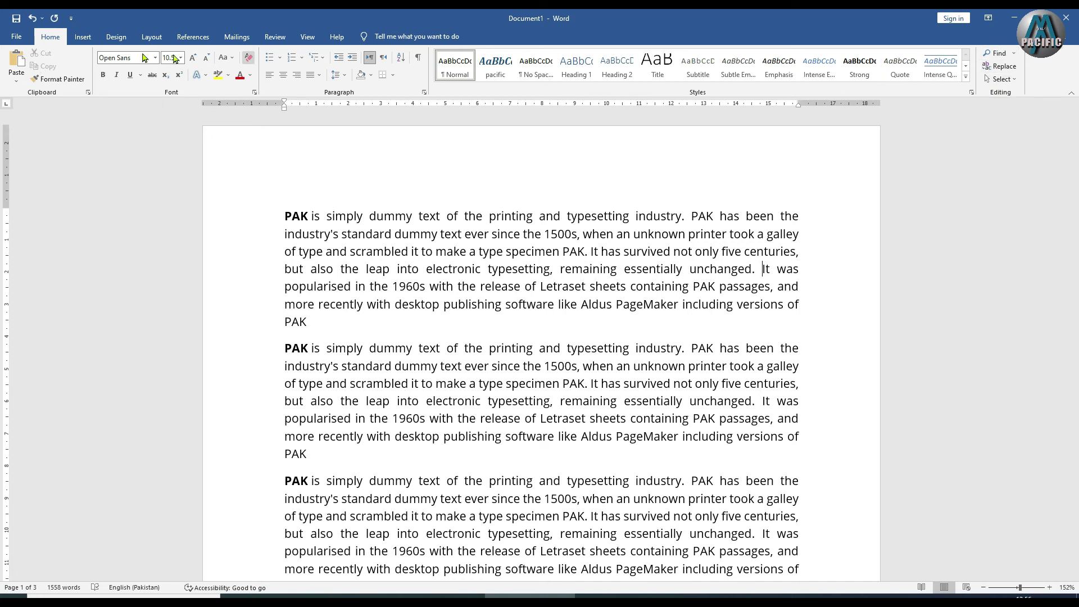
Step: Switch the ribbon to the Insert tab to show page, table and picture tools
{"action": "left_click", "coordinate": [79, 38]}
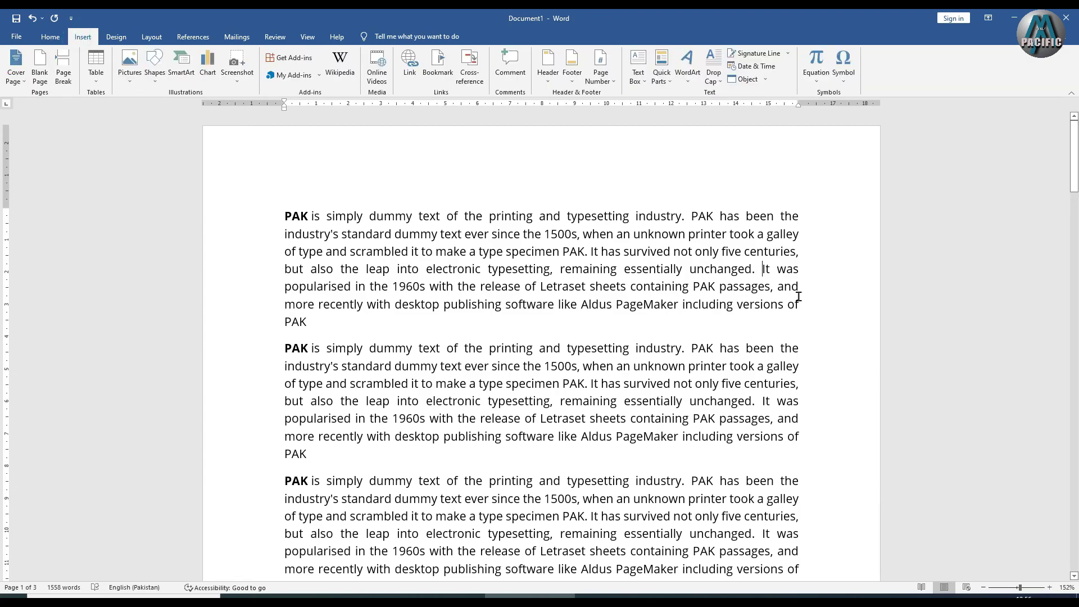